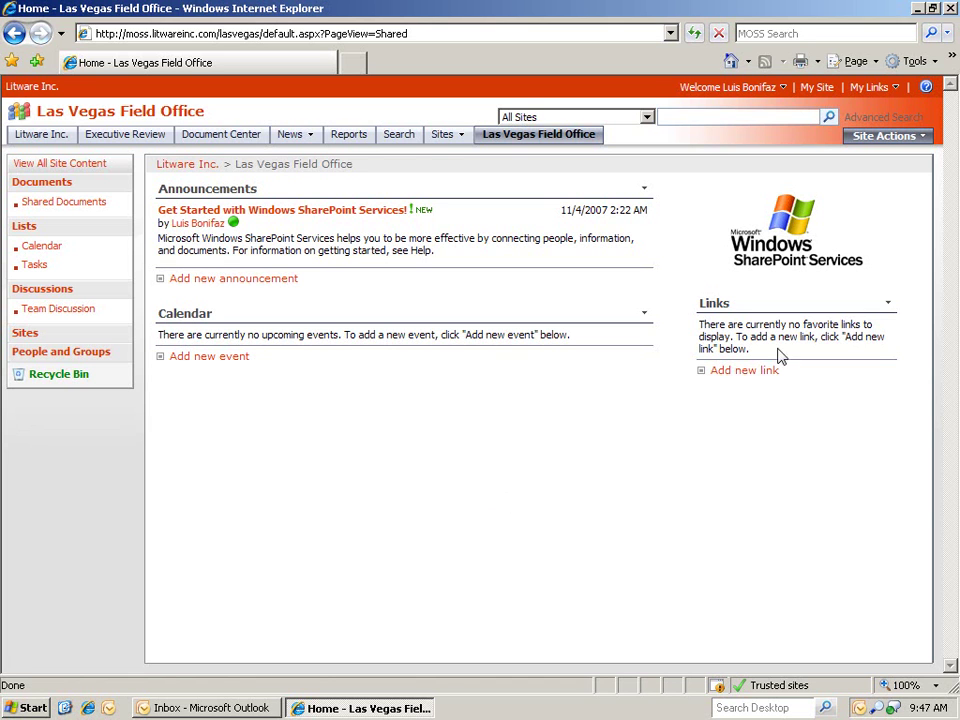
Add the Tasks and Team Discussion web parts to the home page's Left zone and exit edit mode
click(900, 138)
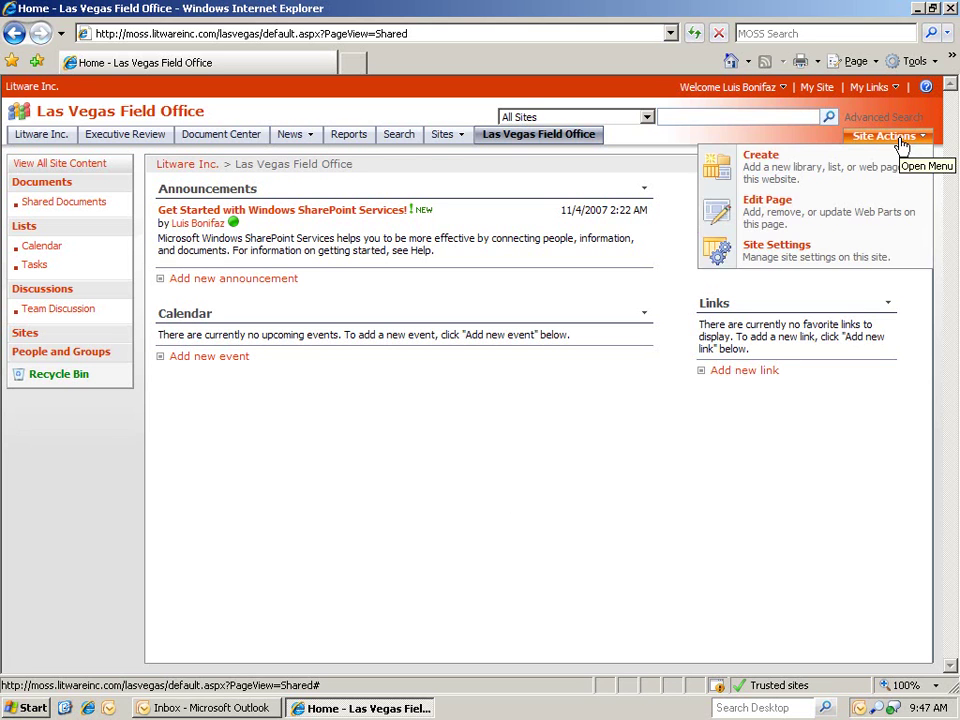
click(860, 219)
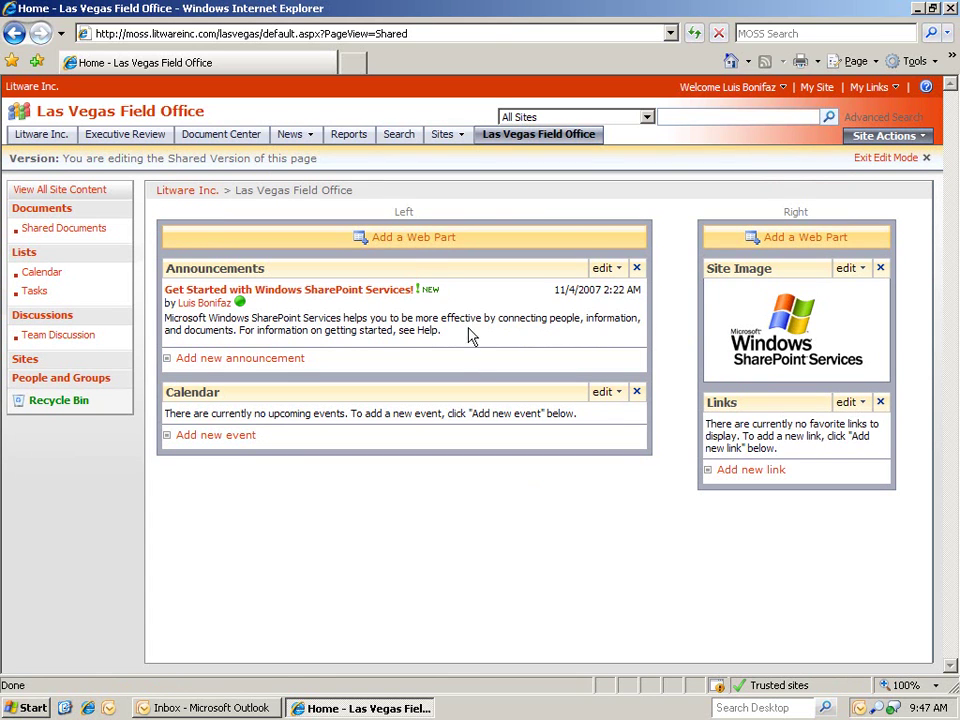
click(407, 248)
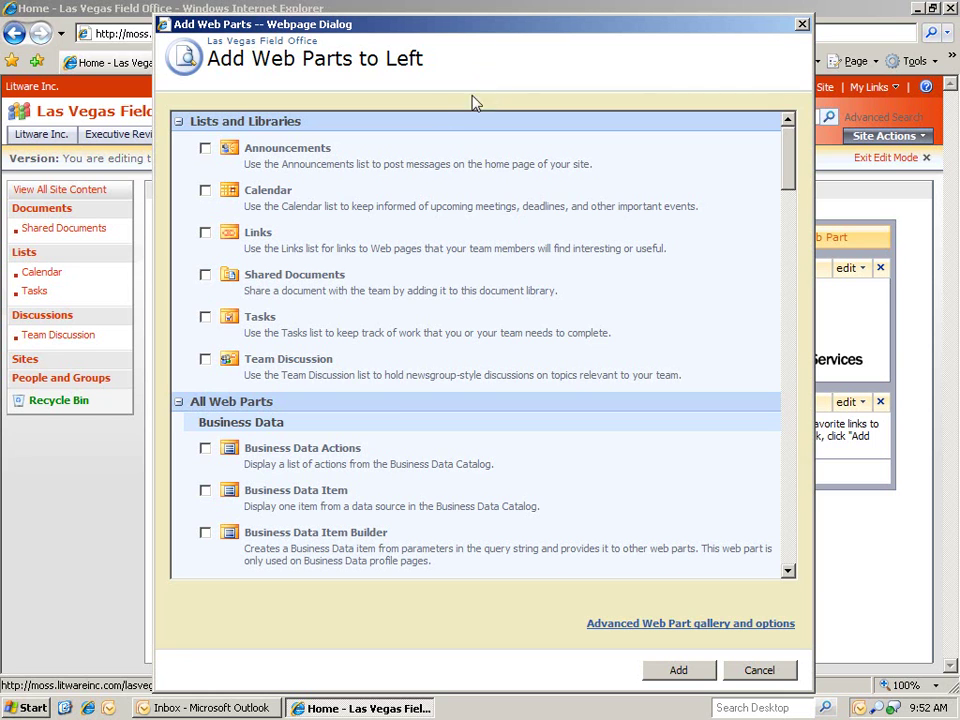
click(205, 318)
click(205, 359)
click(676, 674)
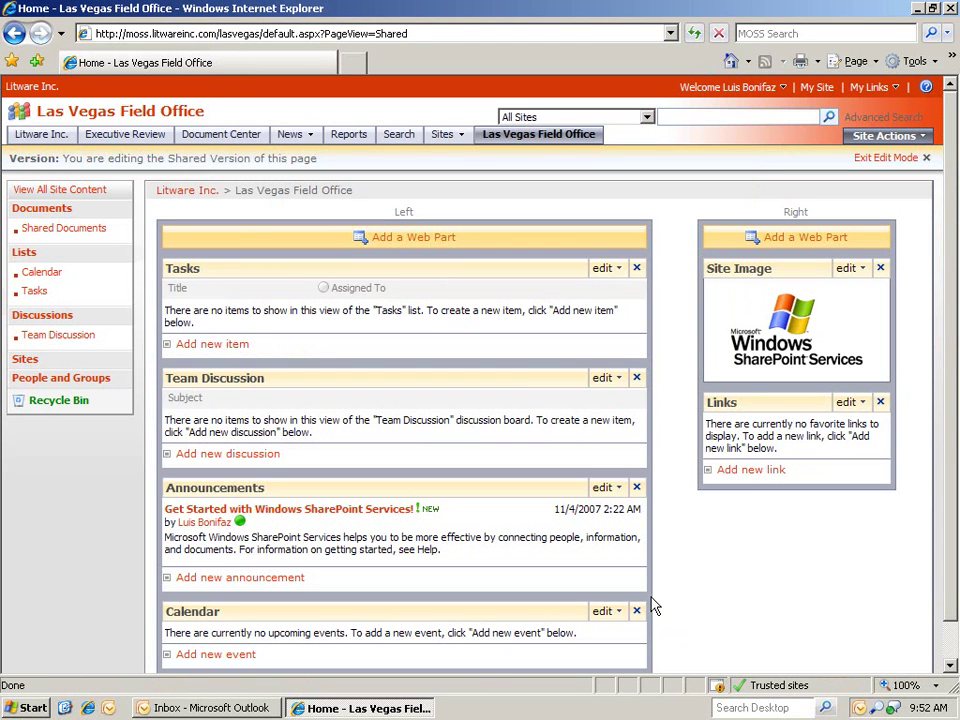
click(882, 157)
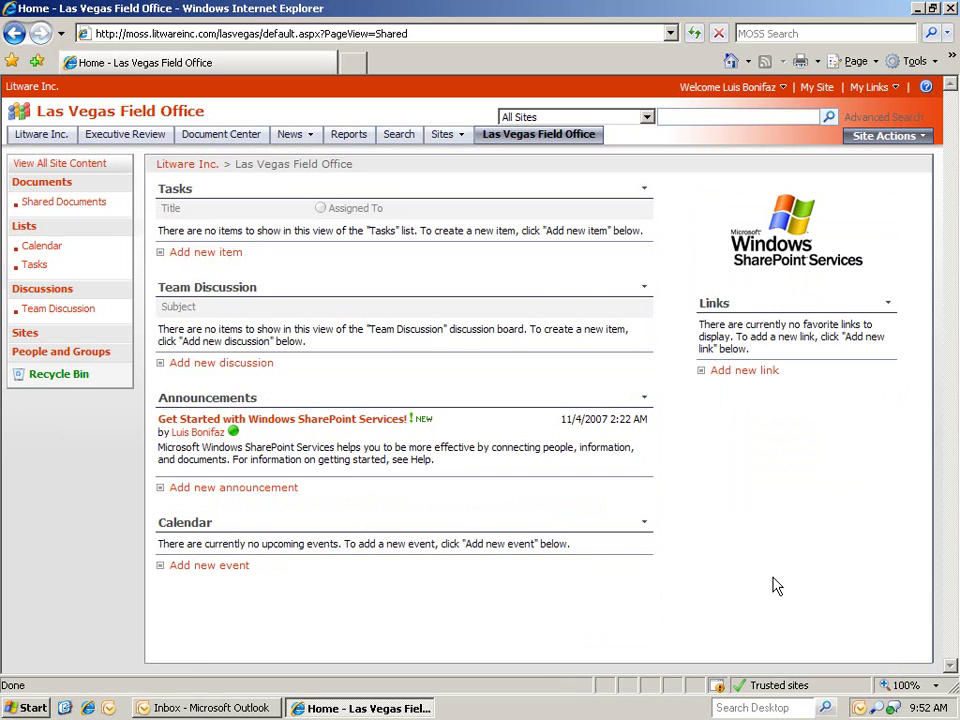
Start a new task titled "Hire New Field Representative" and set its priority to (1) High
click(226, 254)
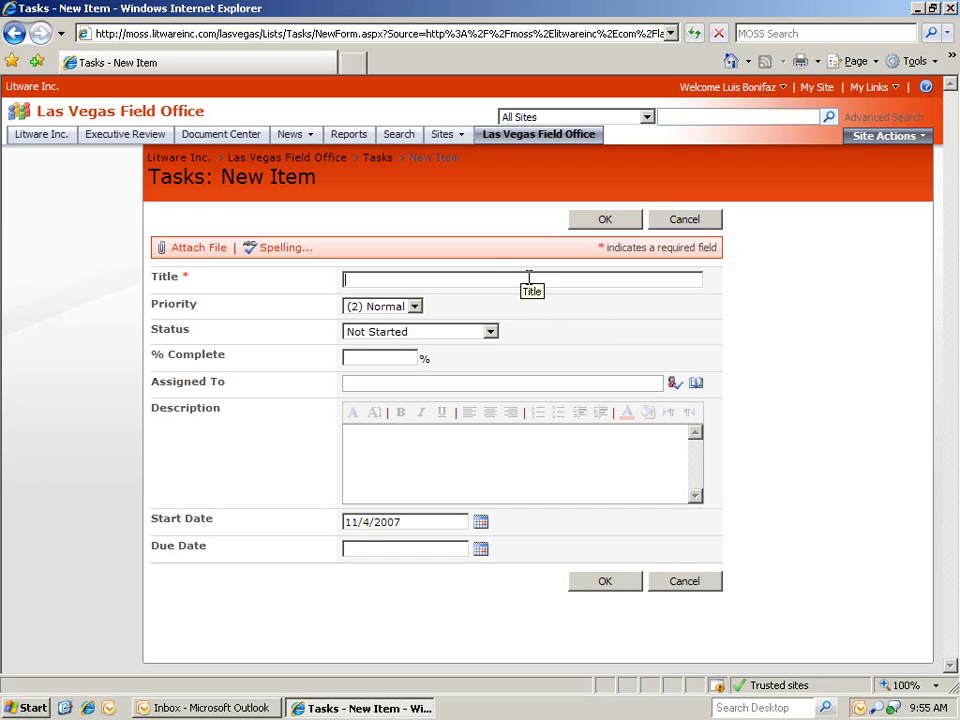
text(Hire New Field Representative)
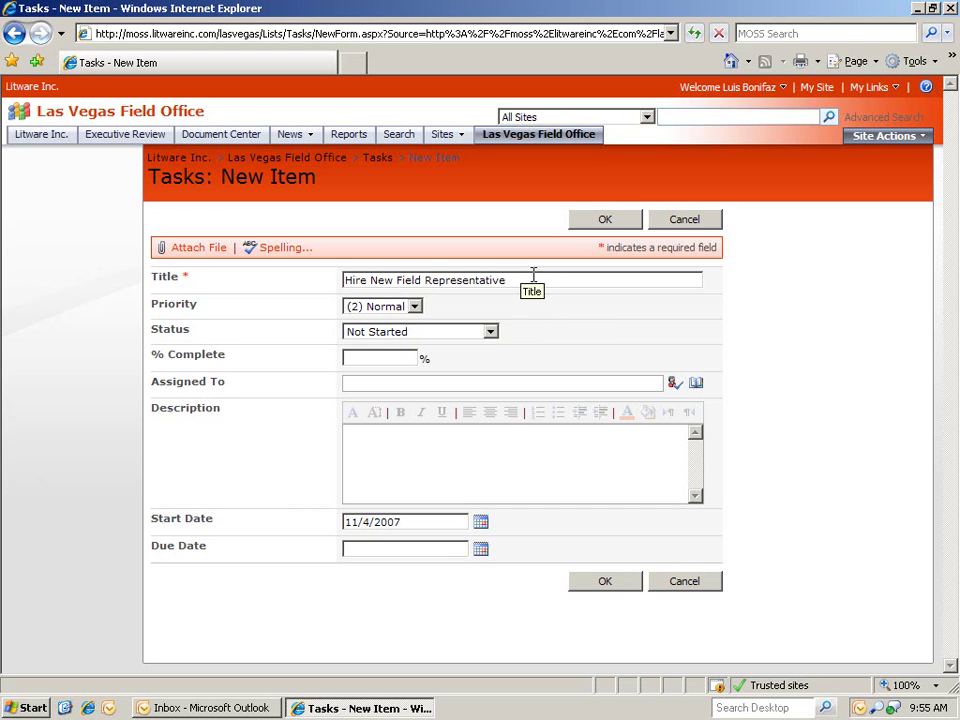
click(410, 310)
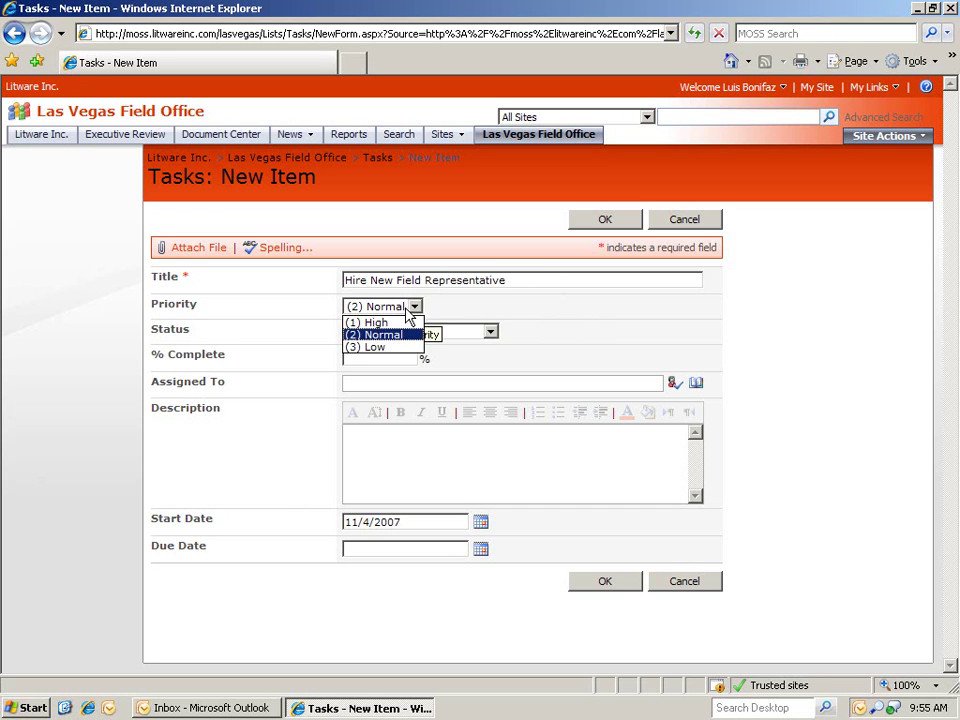
click(390, 324)
Assign the task to the signed-in user, verify the name, set the due date to 11/18/2007 and save
click(399, 386)
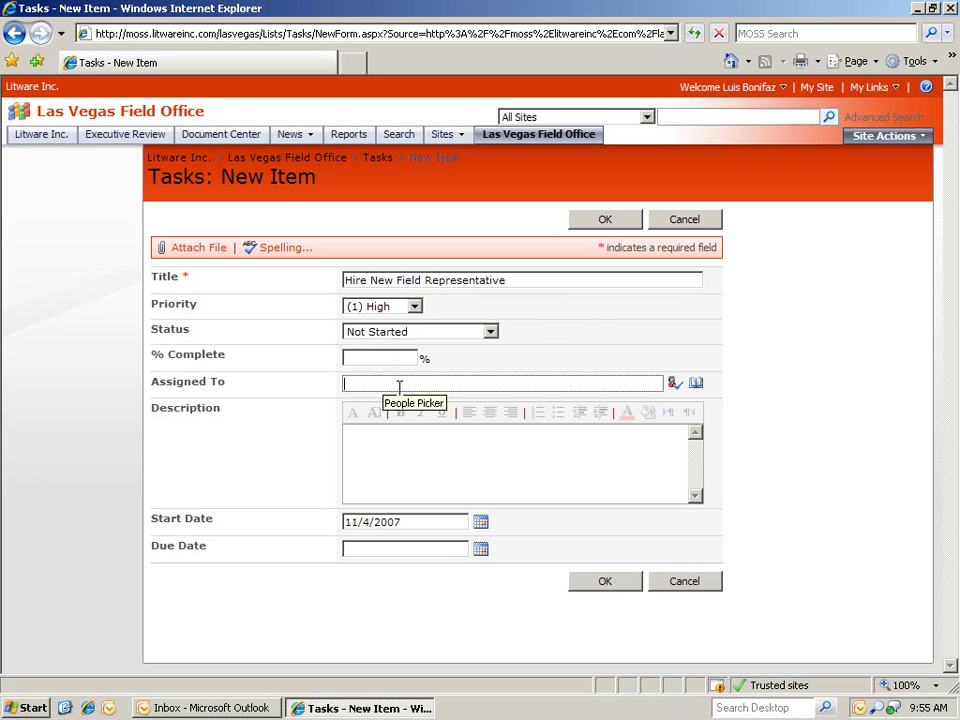
text(luisb)
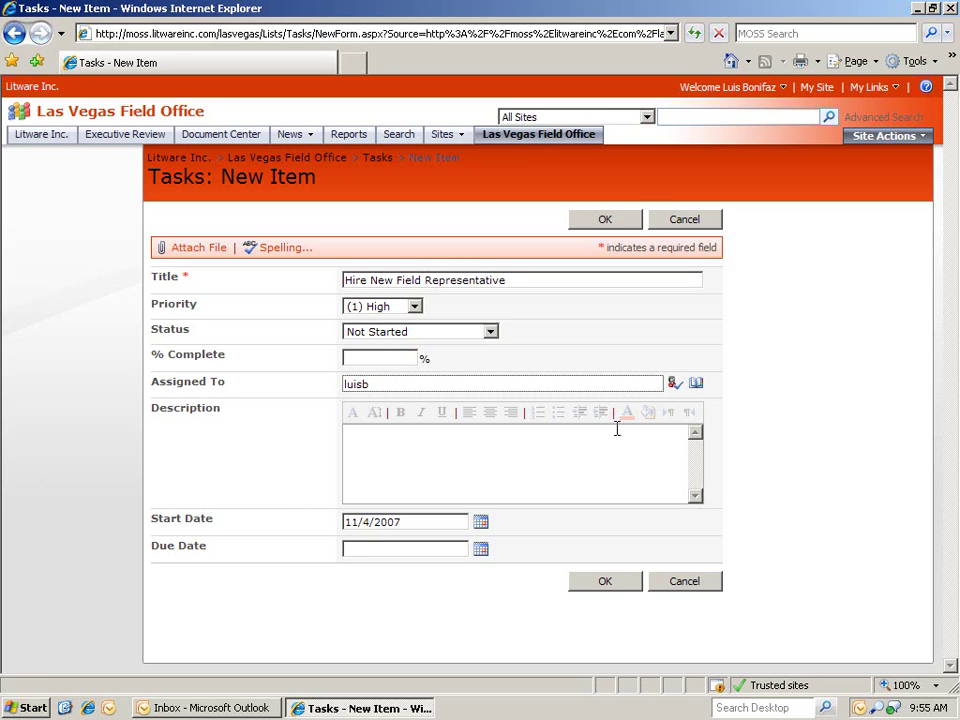
click(674, 384)
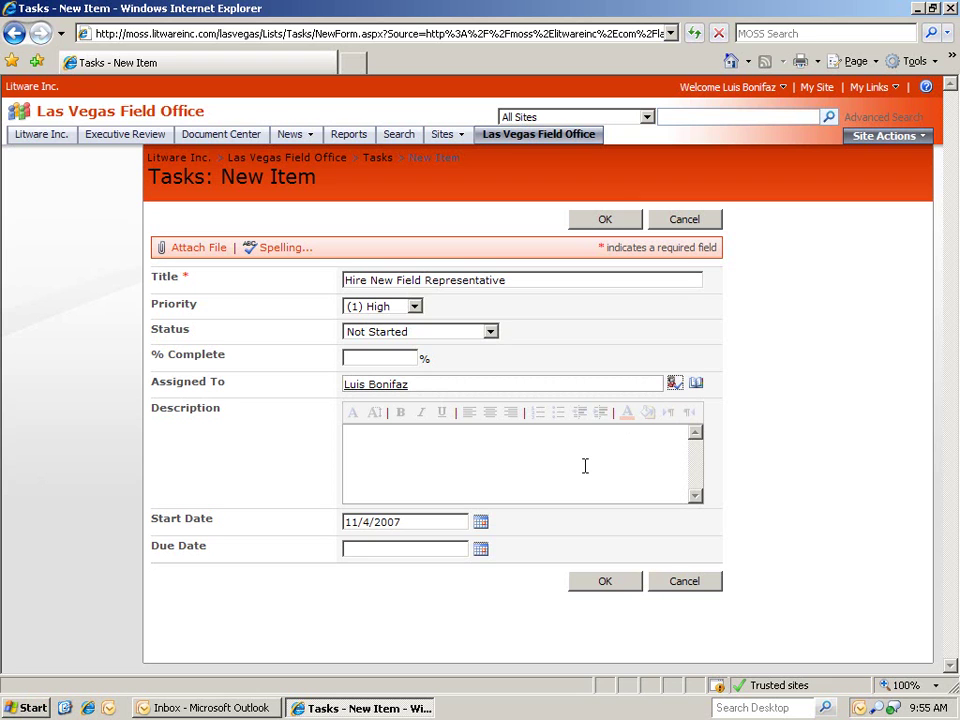
click(481, 550)
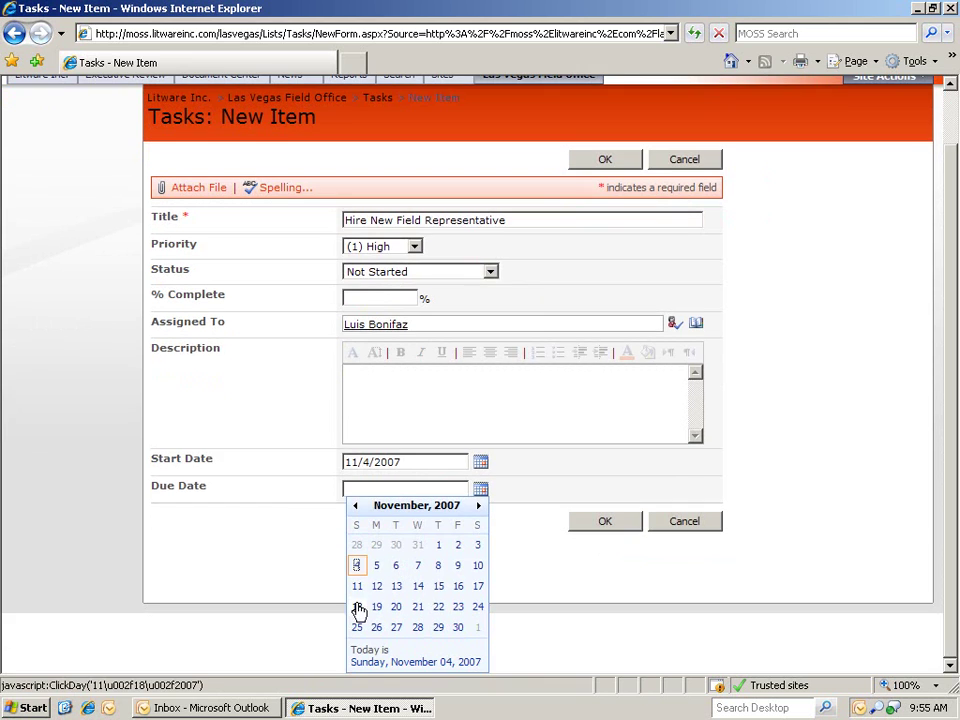
click(357, 609)
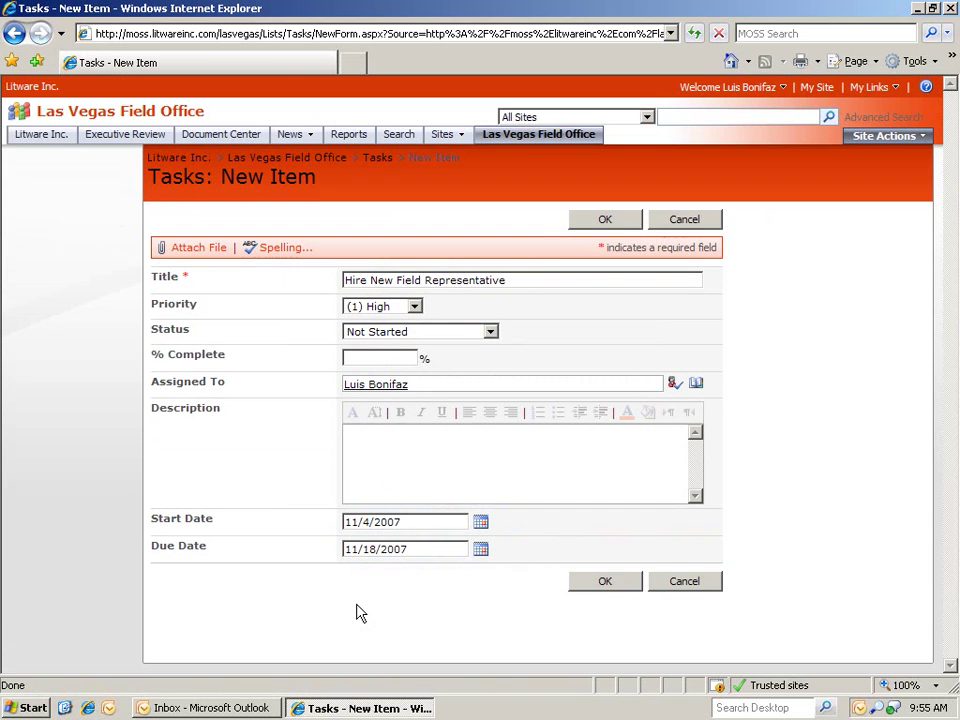
click(605, 583)
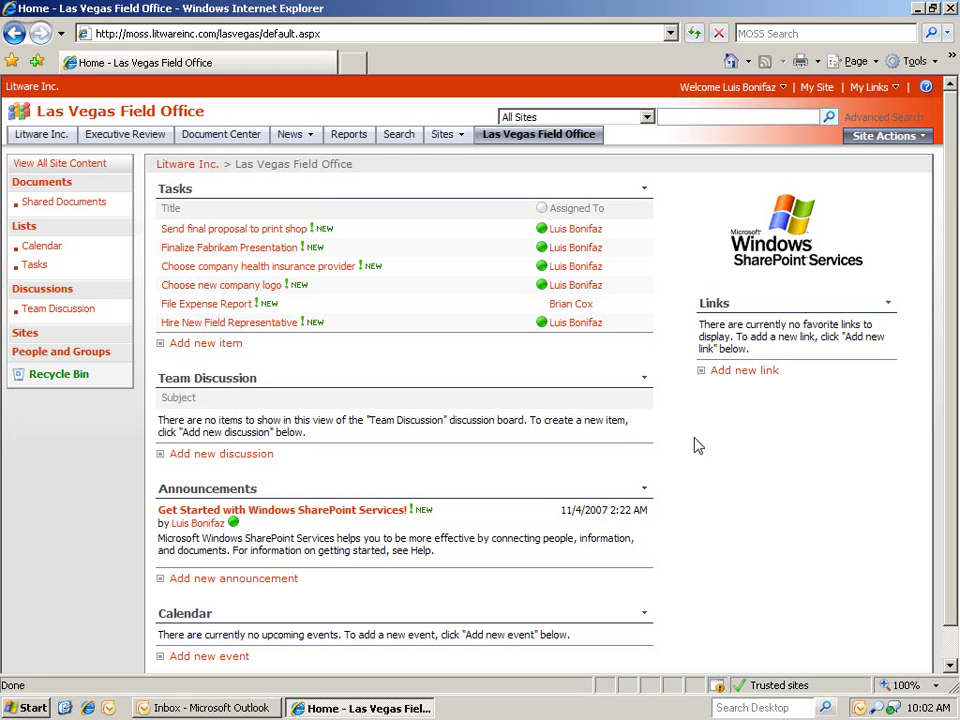
Open the full Tasks list and display it in the My Tasks view
click(177, 196)
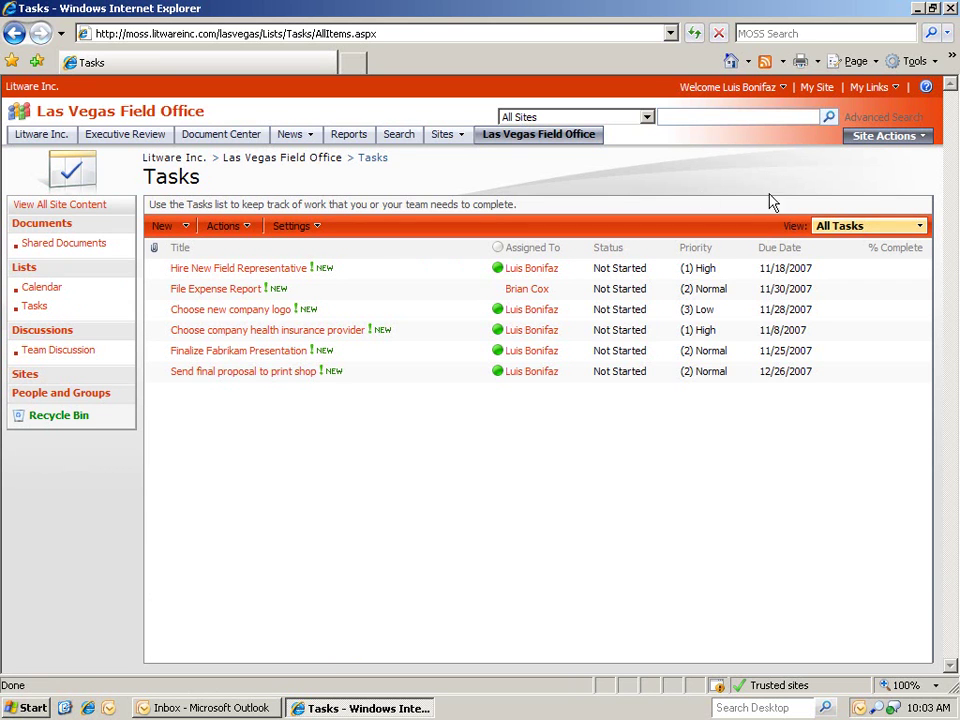
click(905, 230)
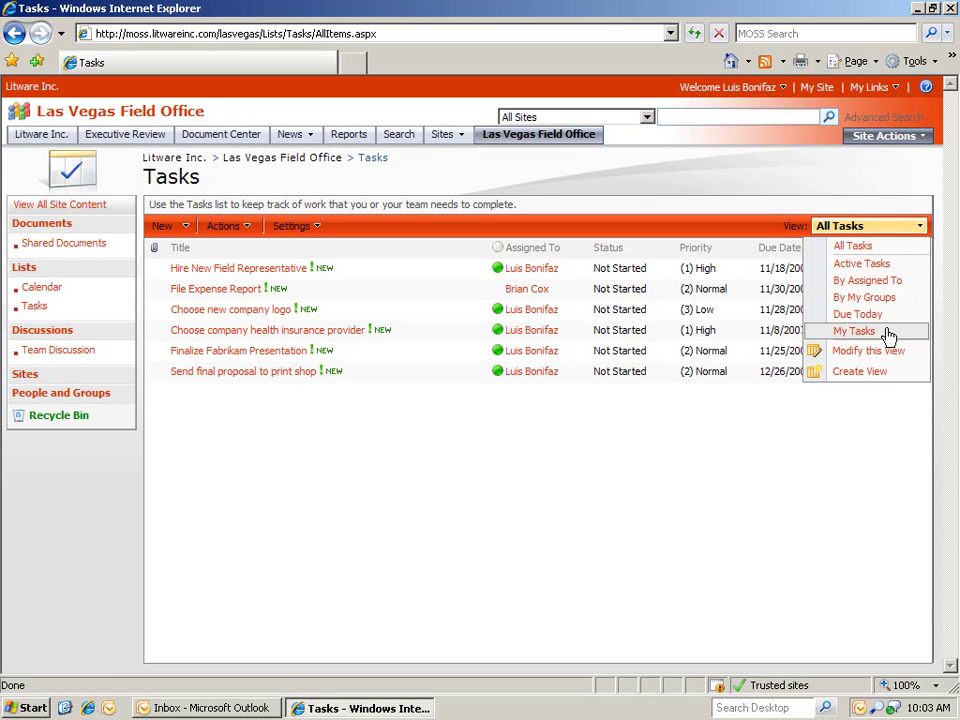
click(855, 331)
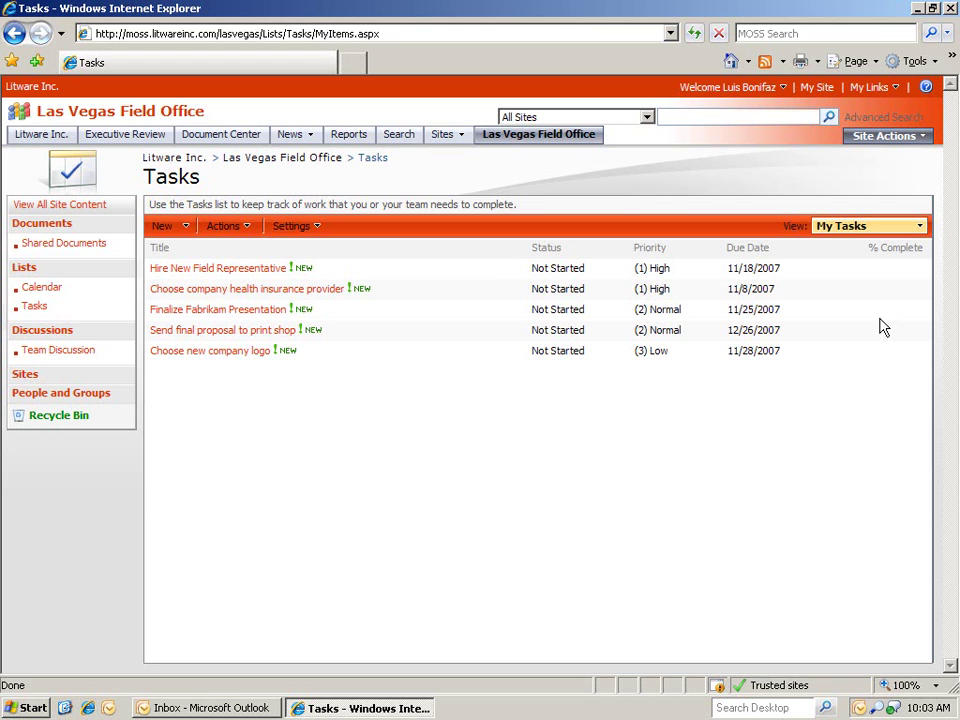
Start a new Gantt-format view for the Tasks list and name it "Gantt view"
click(316, 228)
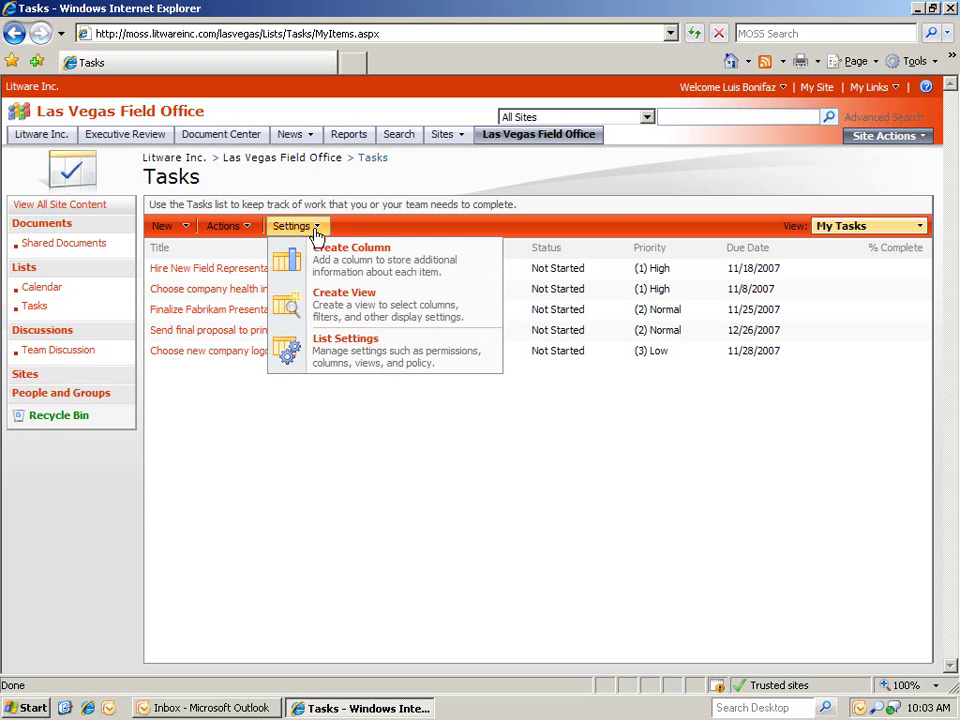
click(450, 314)
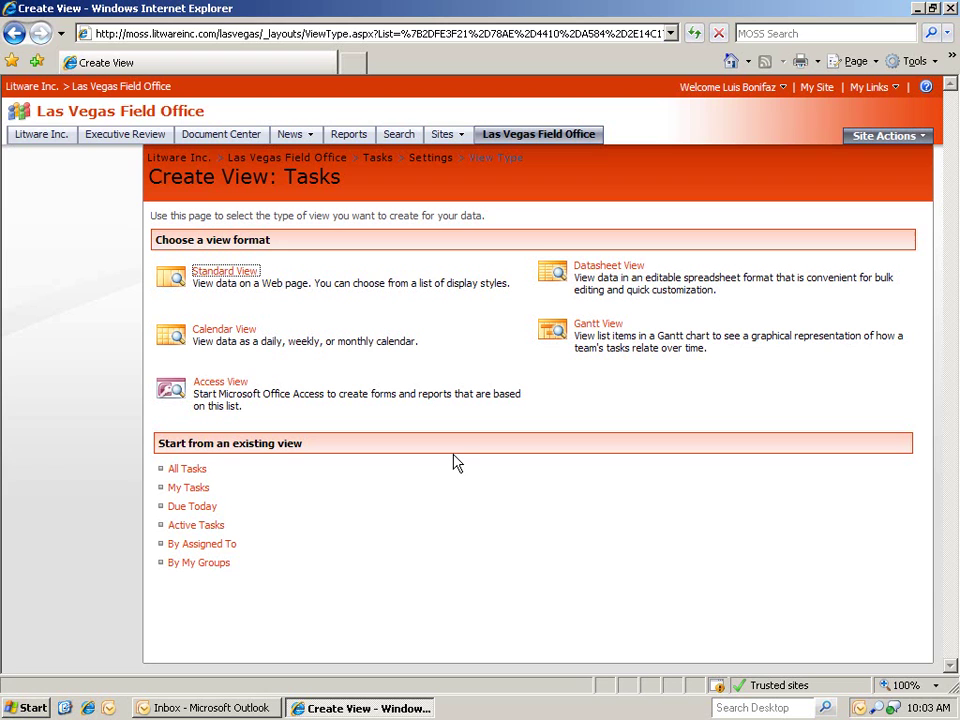
click(585, 327)
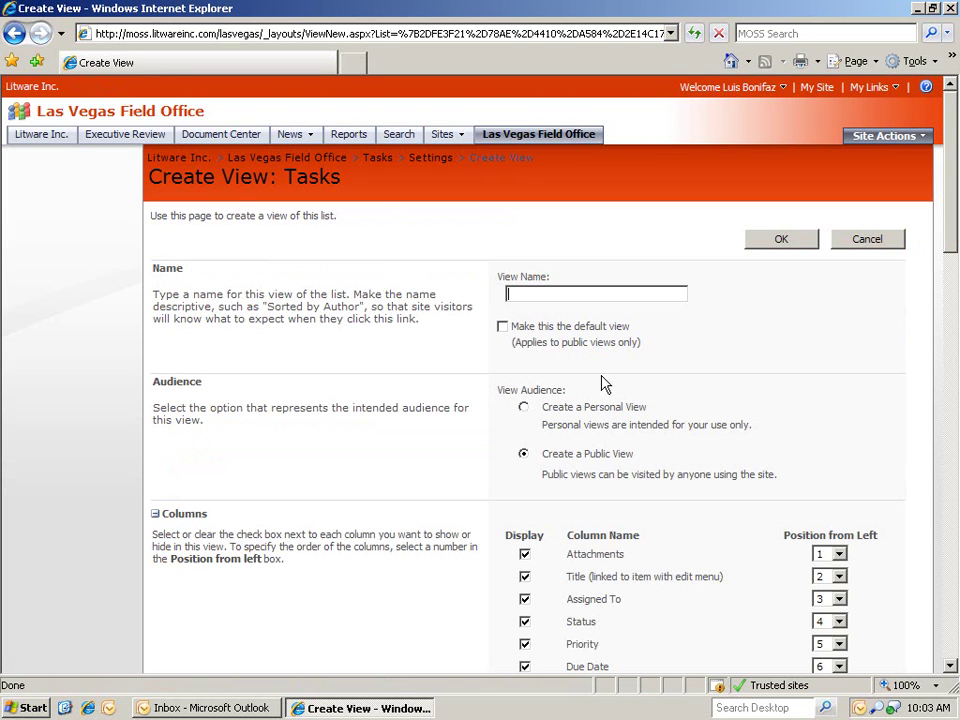
text(Gantt view)
Map the Gantt columns to Title, Start Date and Due Date, and save the view
scroll(670, 367, down, 6)
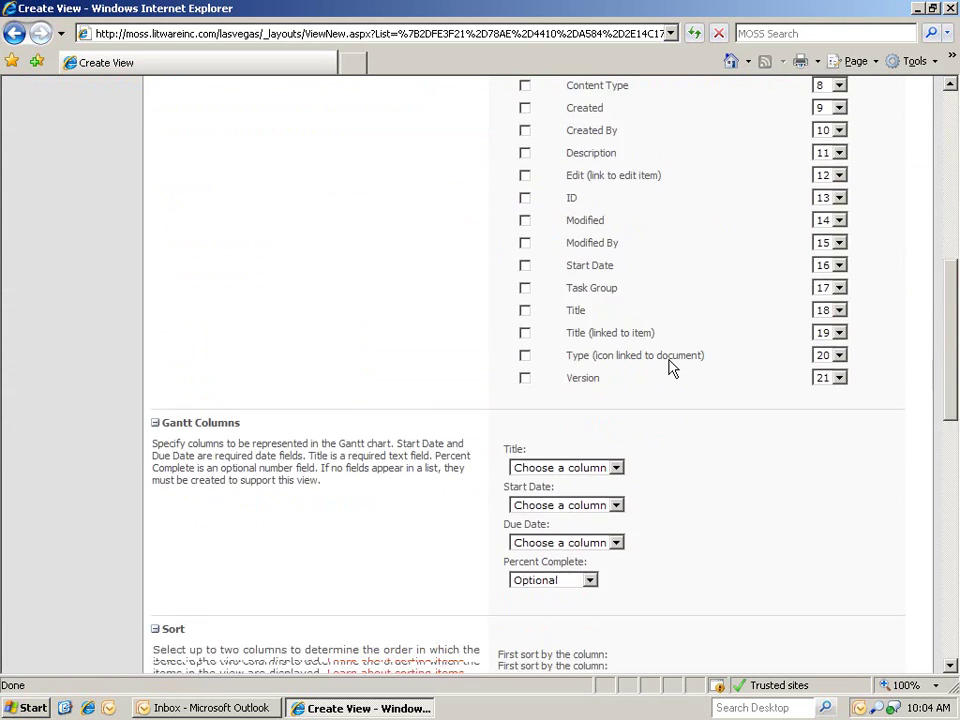
scroll(670, 367, down, 3)
click(565, 288)
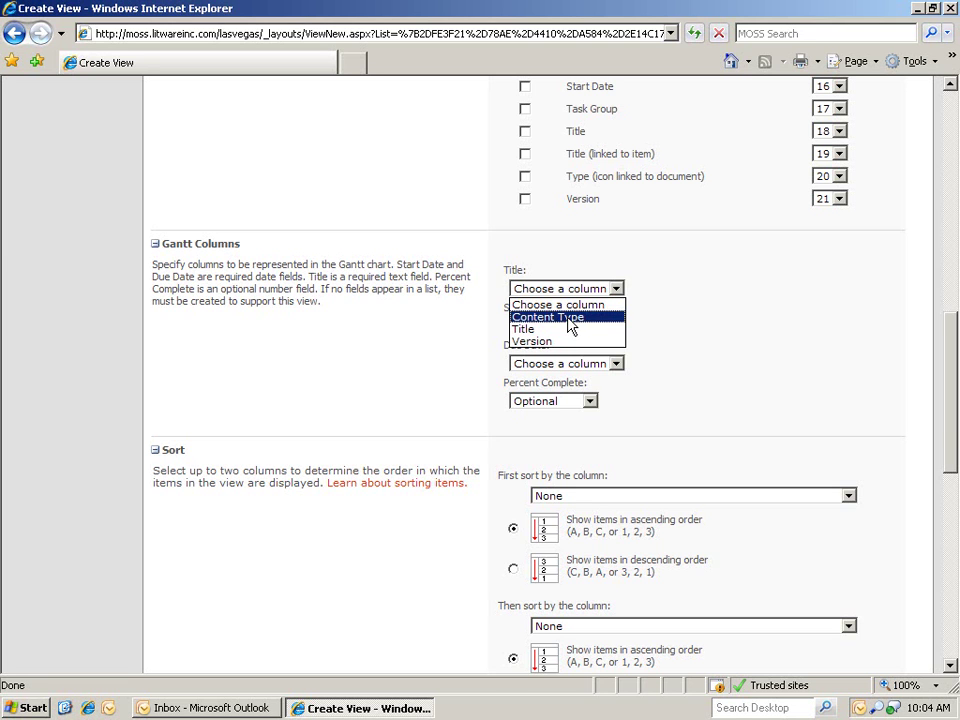
click(570, 317)
click(566, 288)
click(553, 330)
click(570, 327)
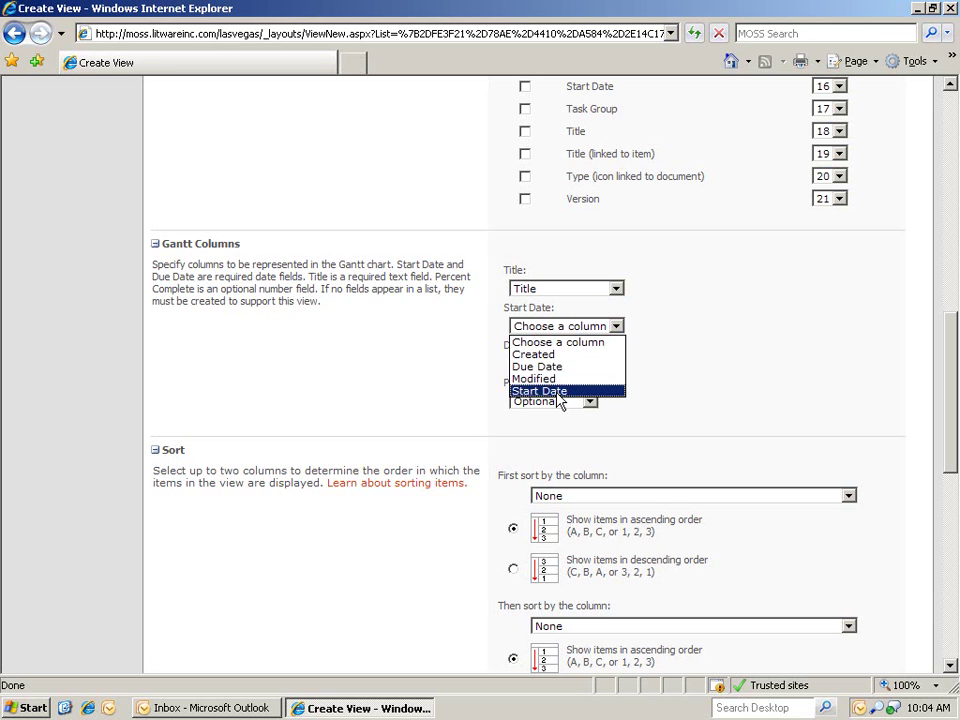
click(549, 391)
click(545, 364)
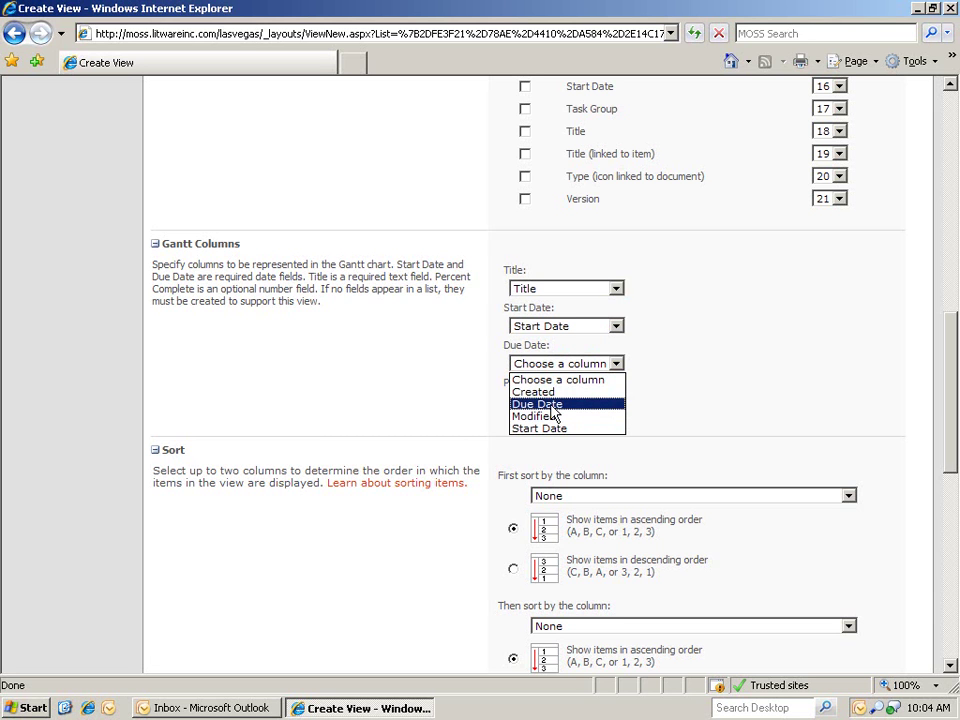
click(550, 404)
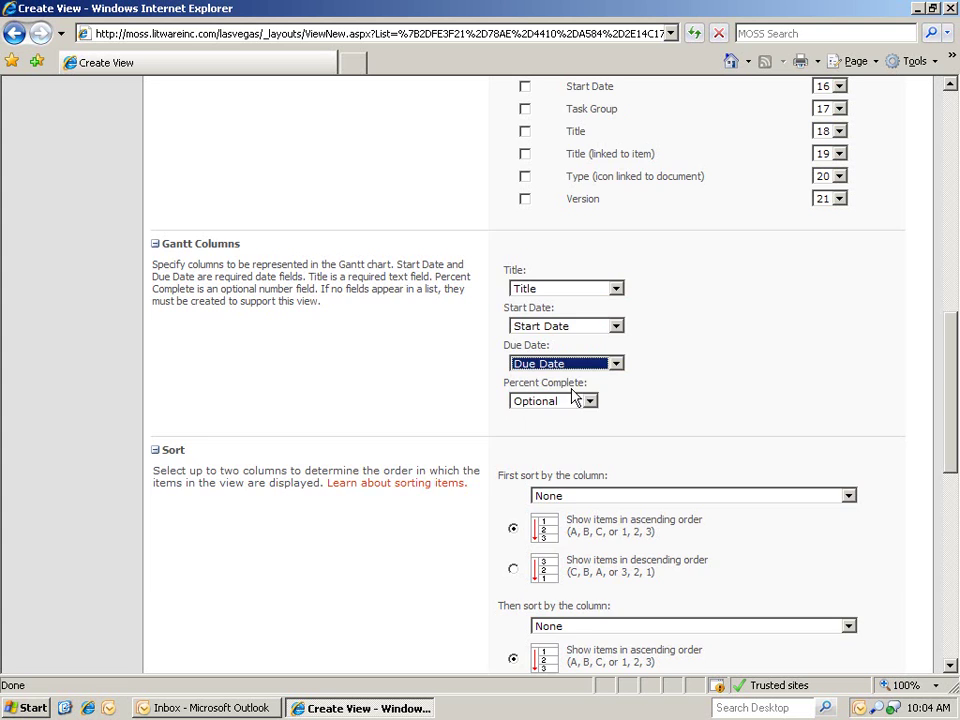
click(767, 371)
scroll(767, 371, down, 6)
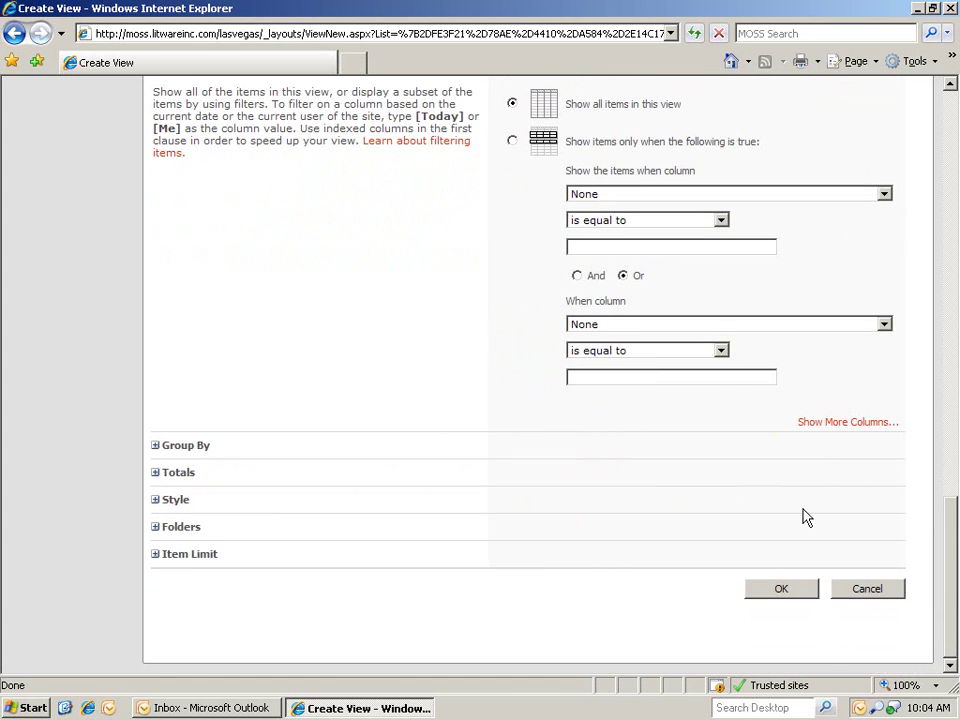
click(803, 590)
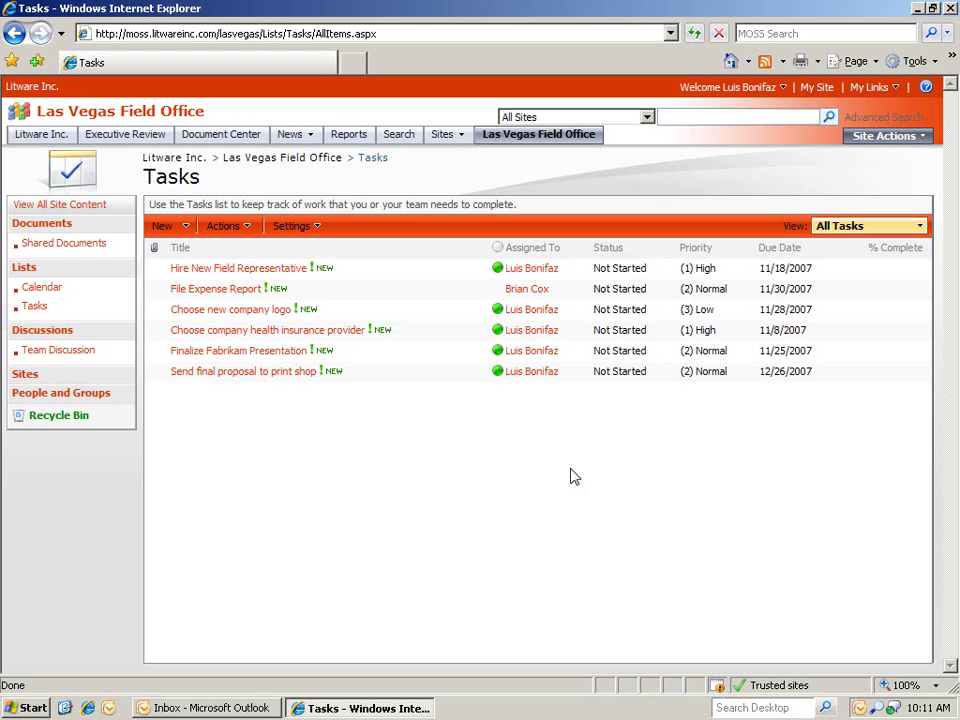
Configure the Tasks list's versioning settings to create a version each time an item is edited
click(316, 228)
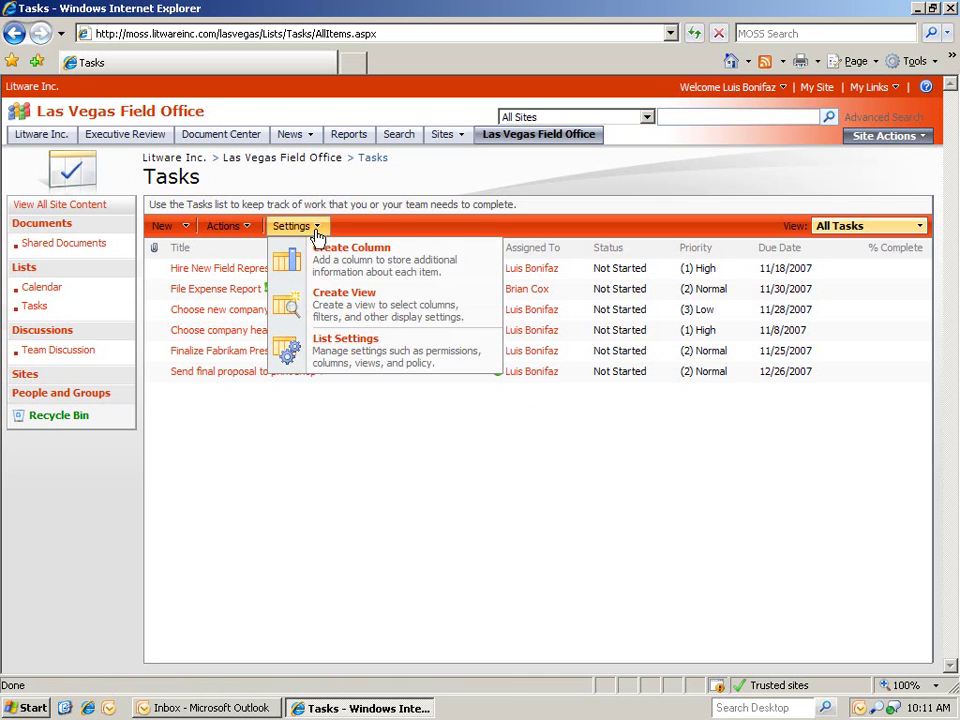
click(364, 369)
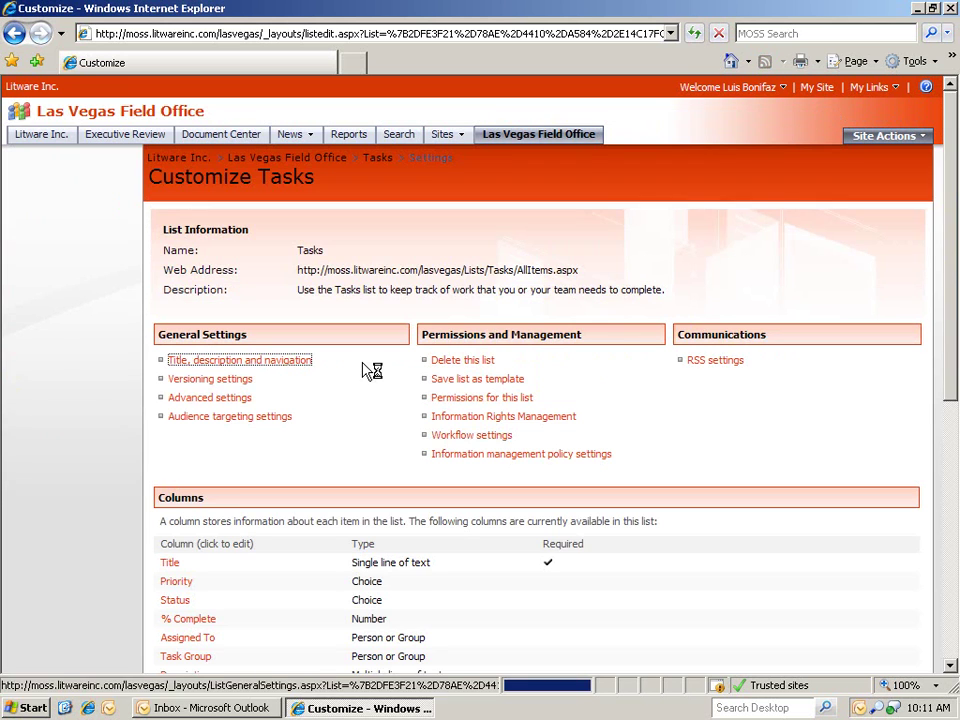
click(240, 379)
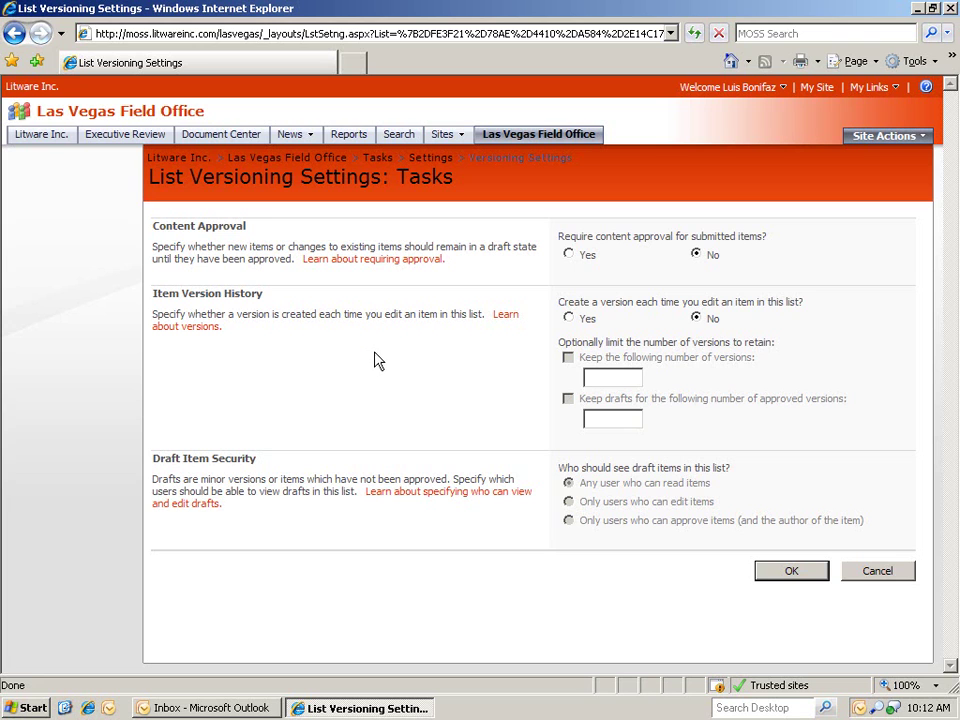
click(569, 318)
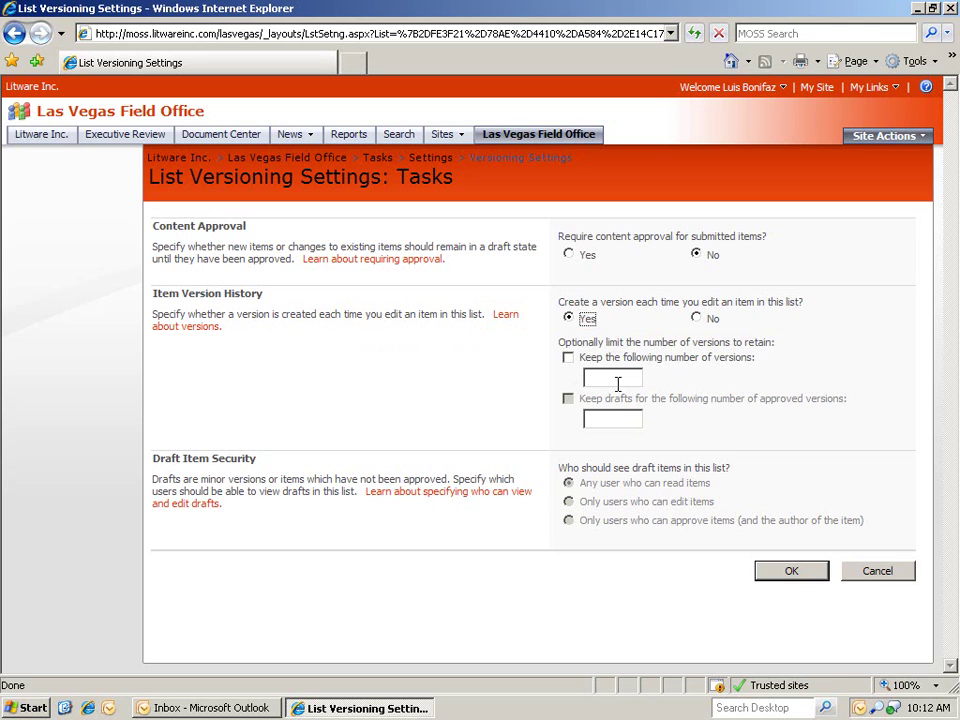
click(795, 580)
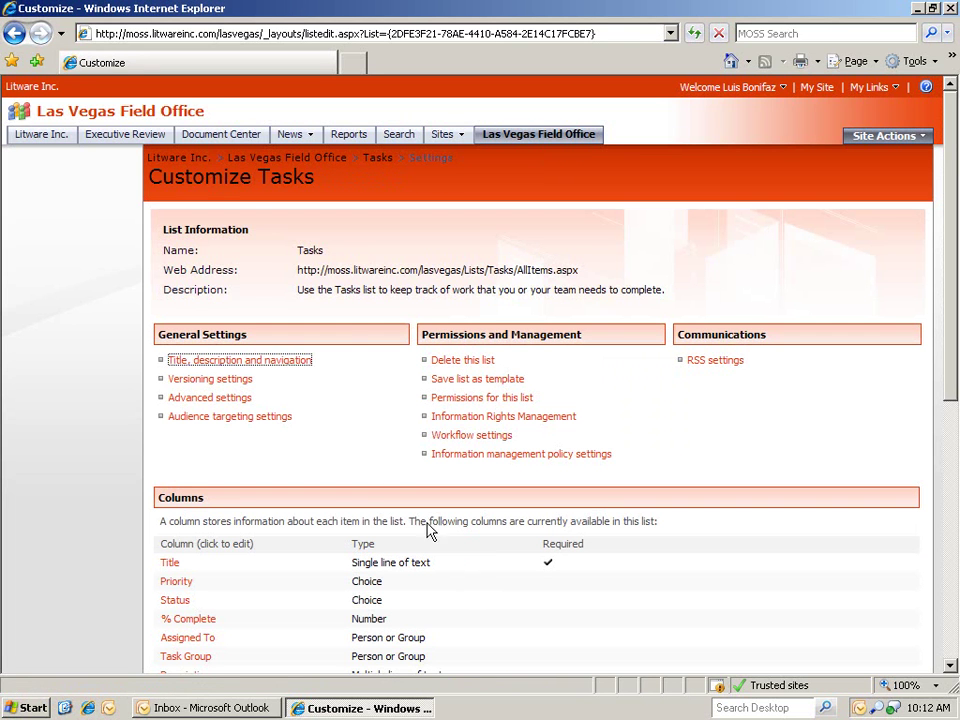
Return to the Tasks list and open the "Finalize Fabrikam Presentation" task
click(378, 160)
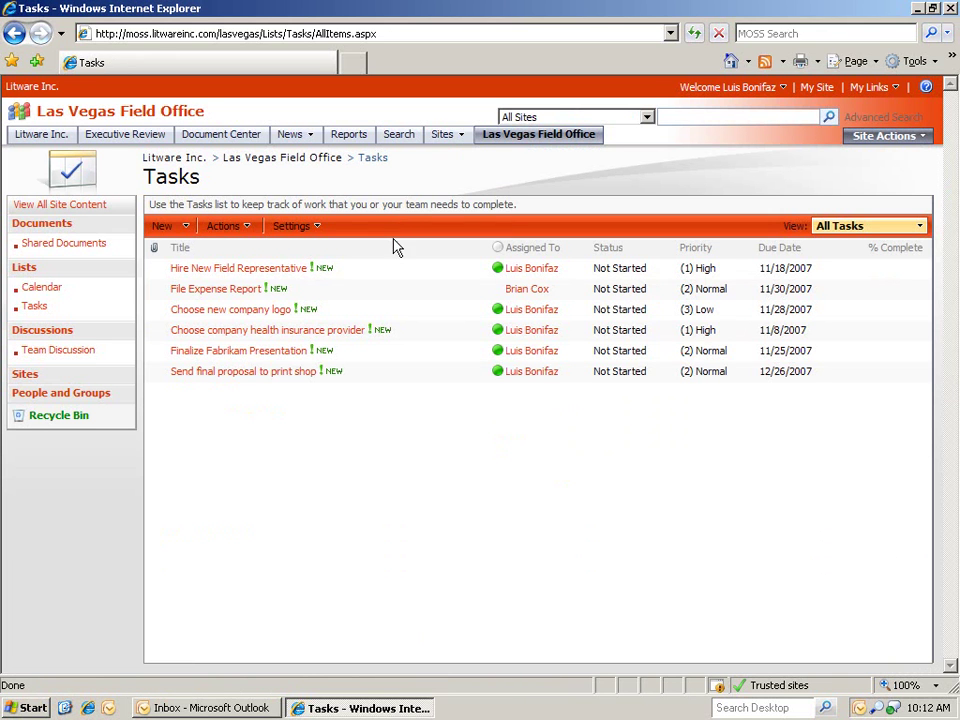
mouse_move(380, 278)
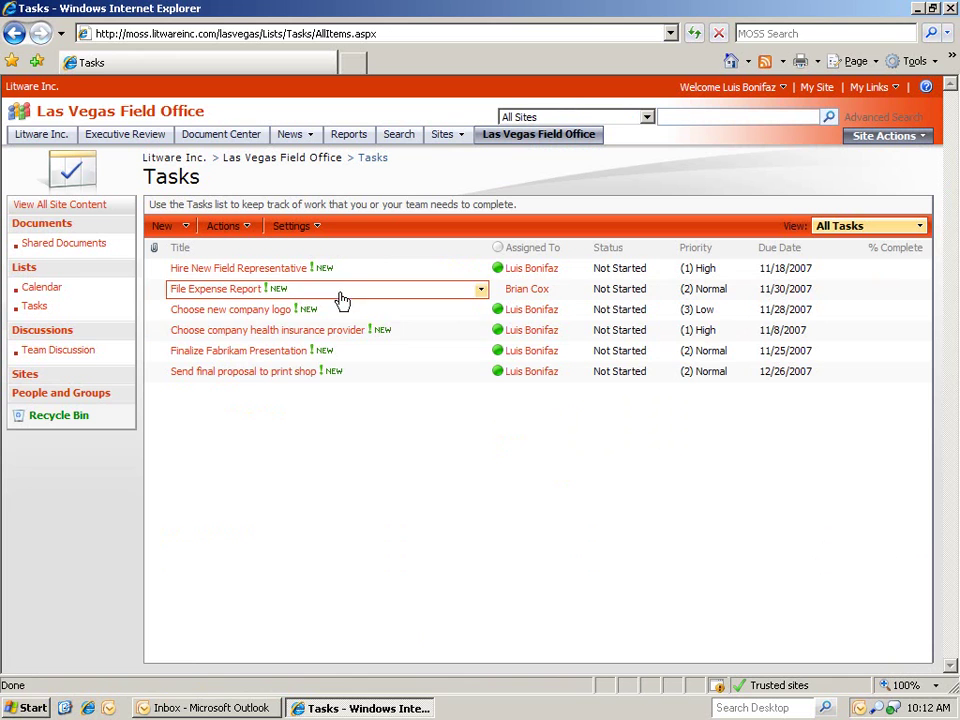
click(298, 355)
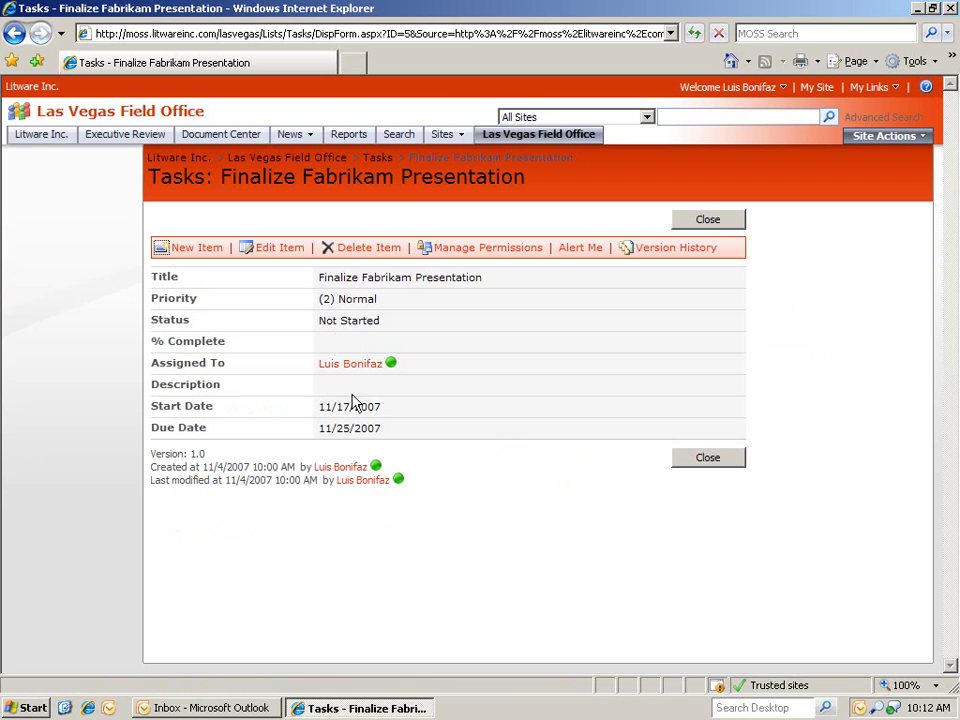
Edit the "Finalize Fabrikam Presentation" task to set its status to Completed, and save the item
click(279, 249)
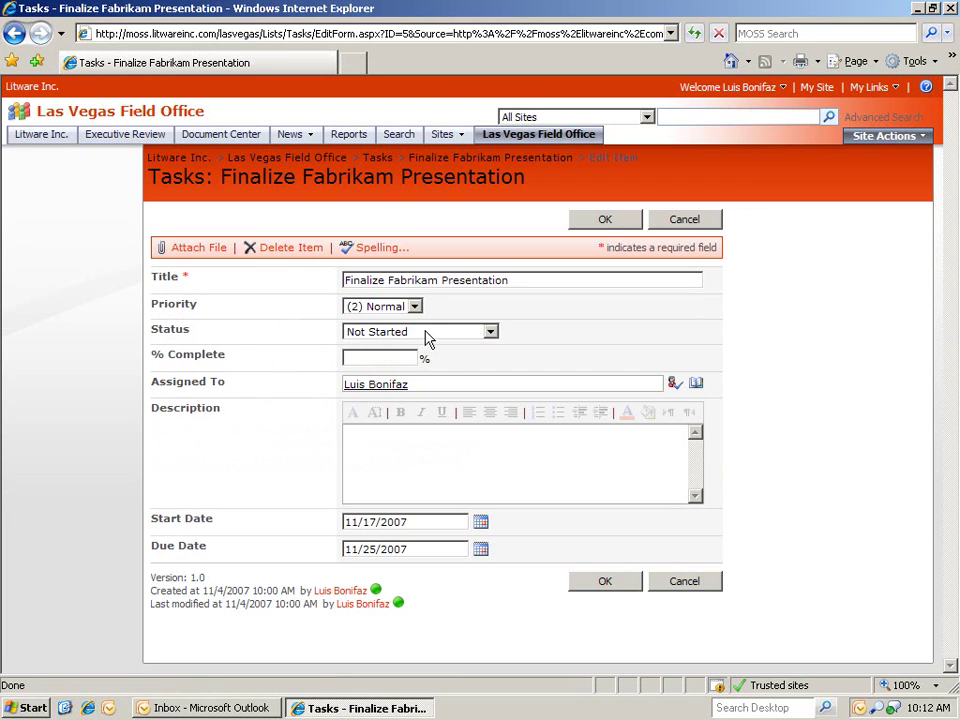
click(426, 333)
click(416, 373)
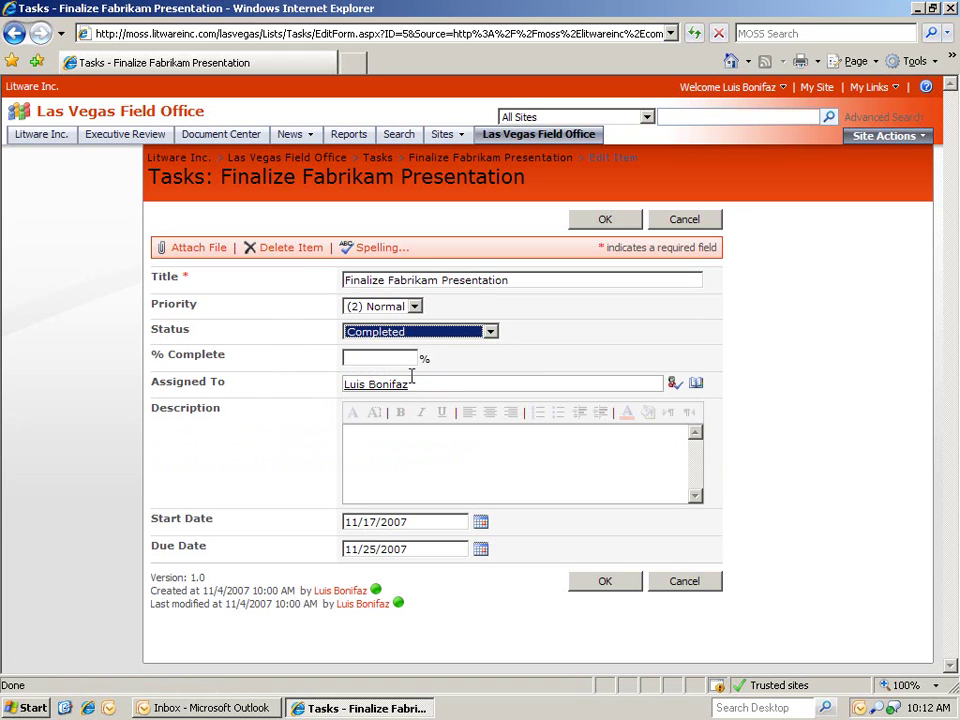
click(592, 583)
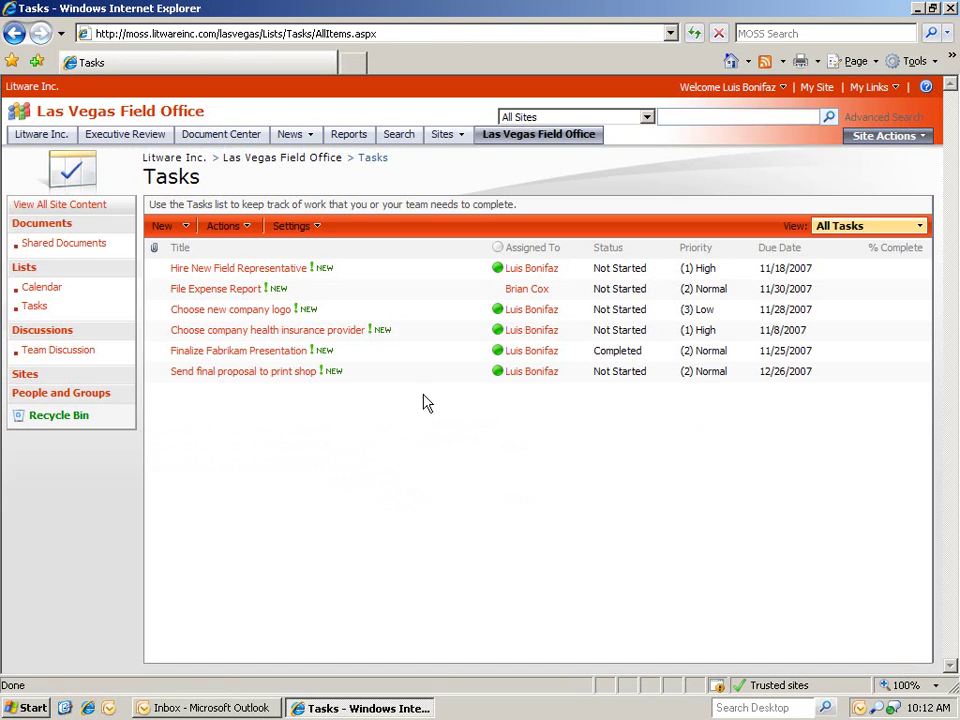
Review the version history of the "Finalize Fabrikam Presentation" task and return to the Tasks list
click(480, 352)
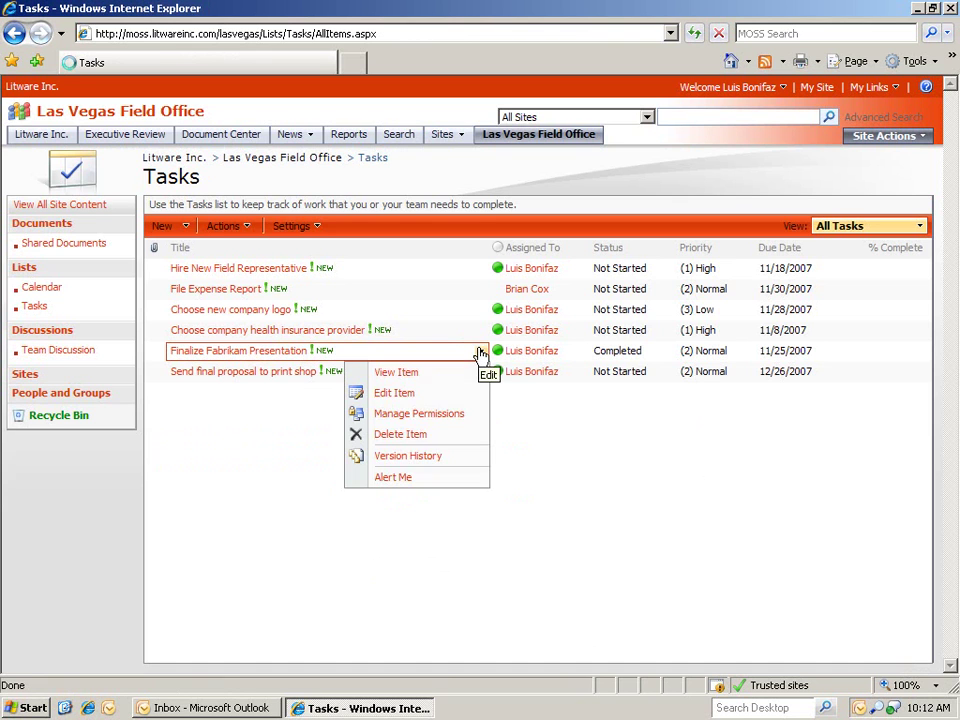
click(427, 459)
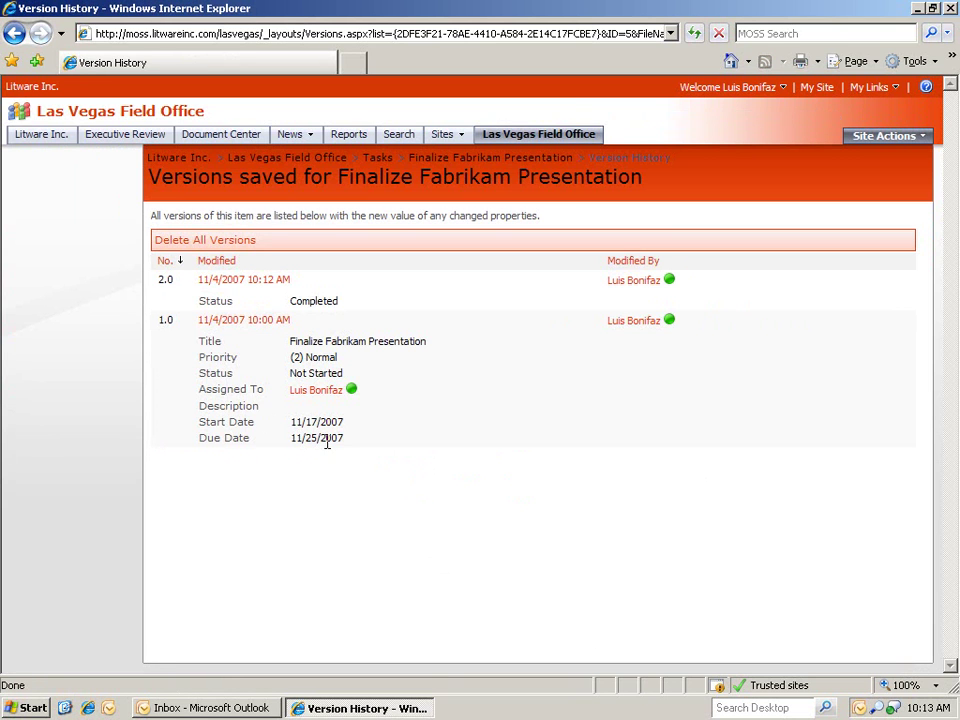
mouse_move(310, 299)
mouse_move(427, 321)
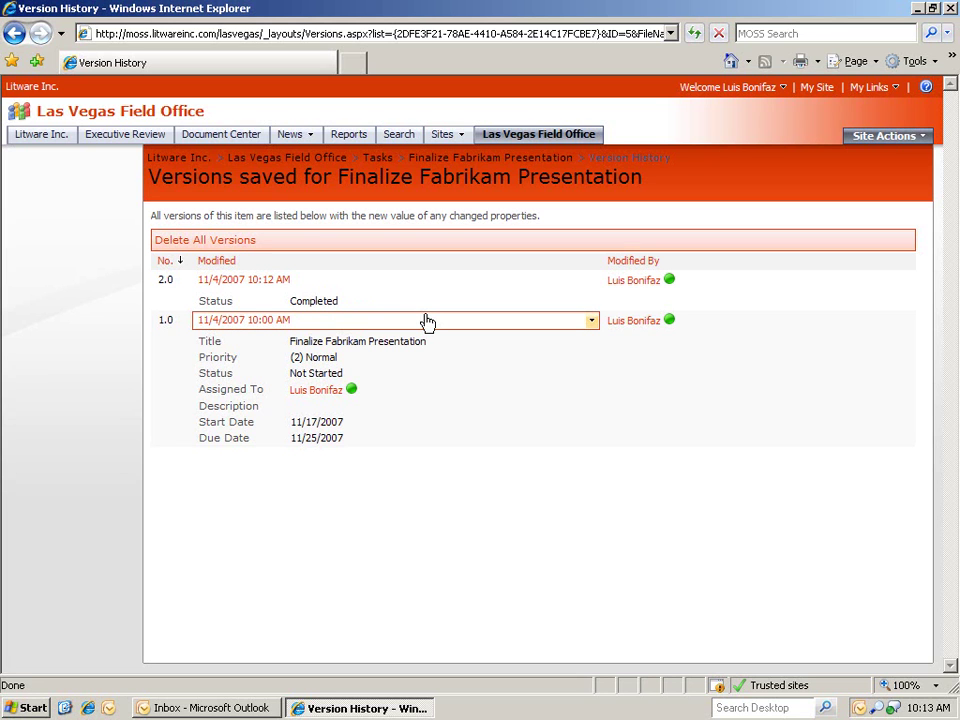
click(378, 158)
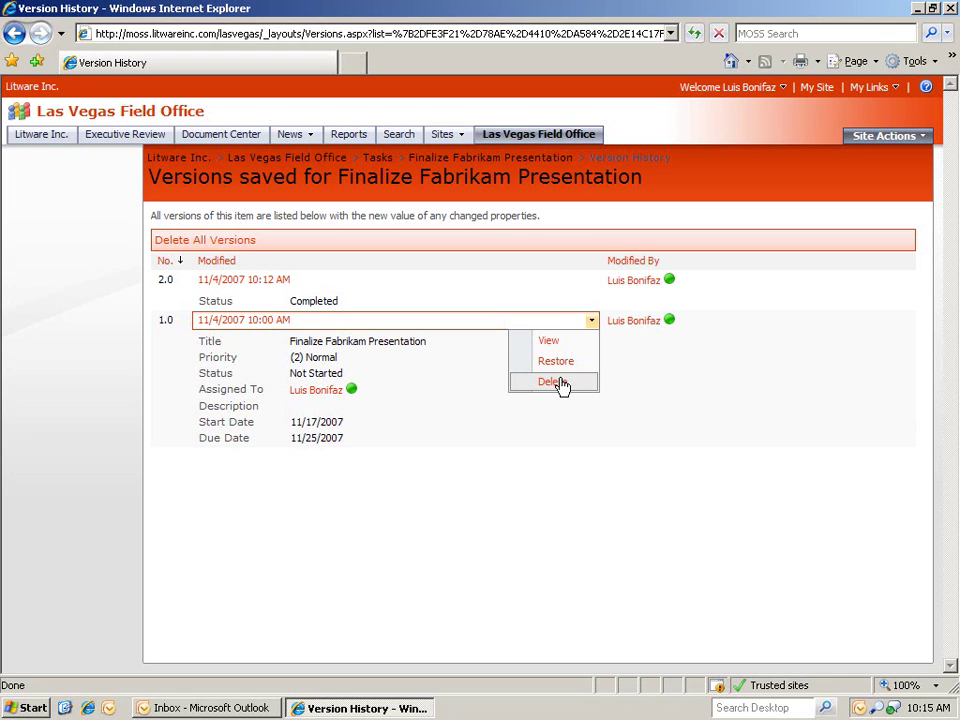
Delete version 1.0 from the "Finalize Fabrikam Presentation" version history, sending it to the site Recycle Bin
click(545, 388)
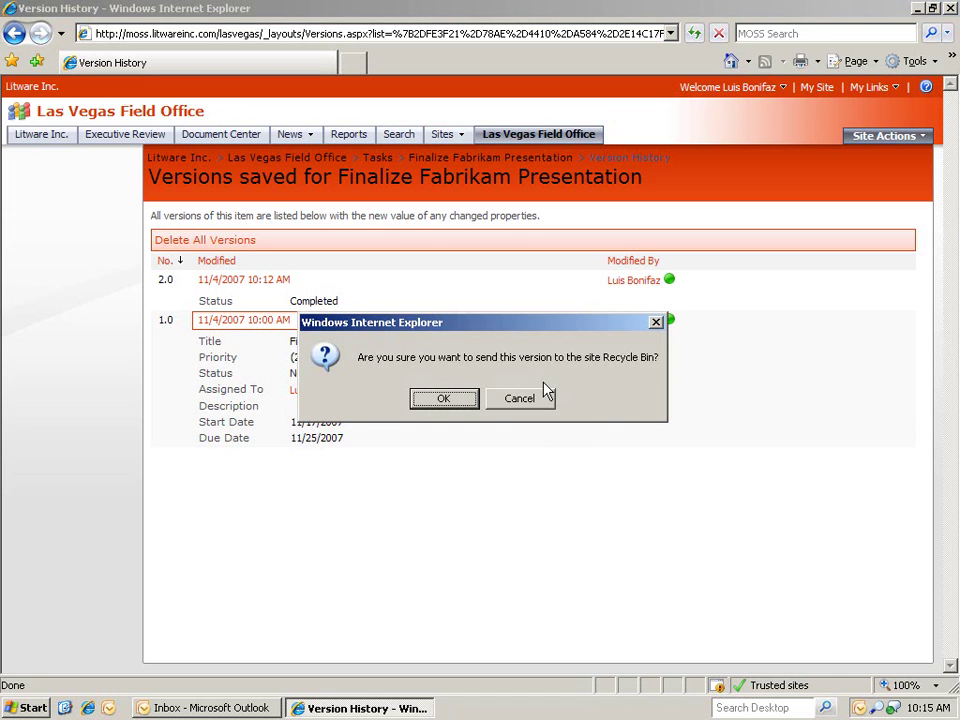
click(441, 400)
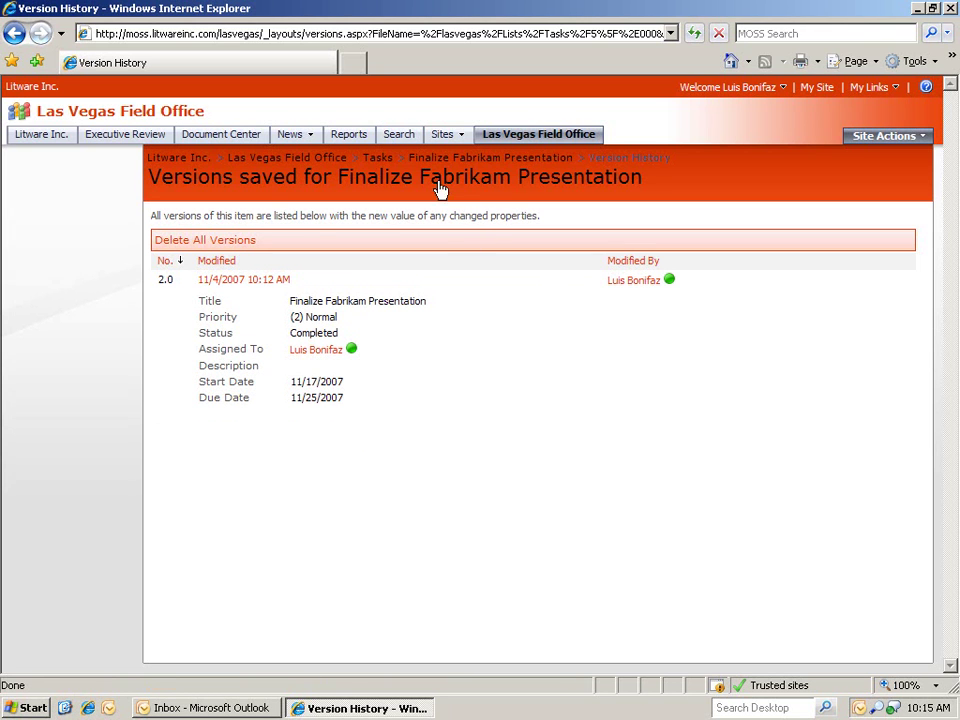
Restore the deleted version 1.0 of "Finalize Fabrikam Presentation" from the site's Recycle Bin
click(381, 163)
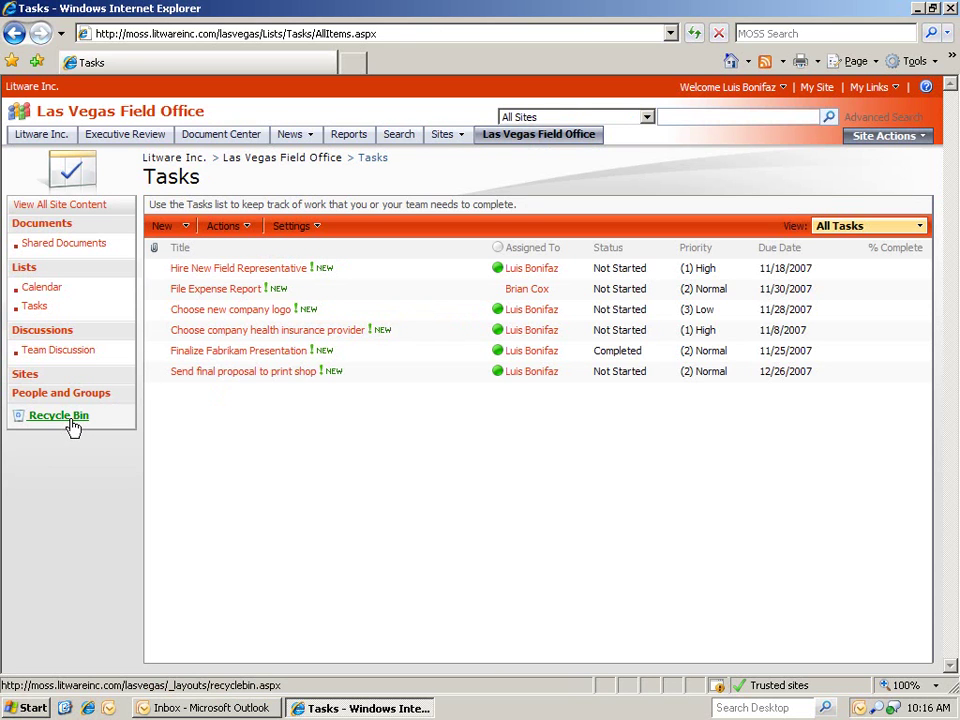
click(72, 427)
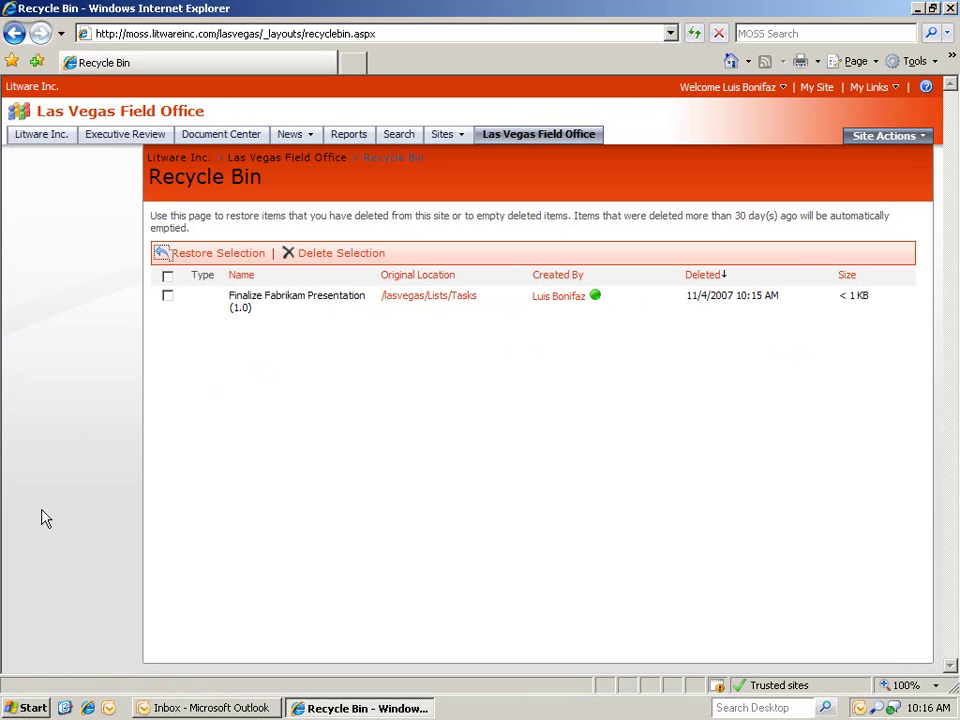
click(168, 296)
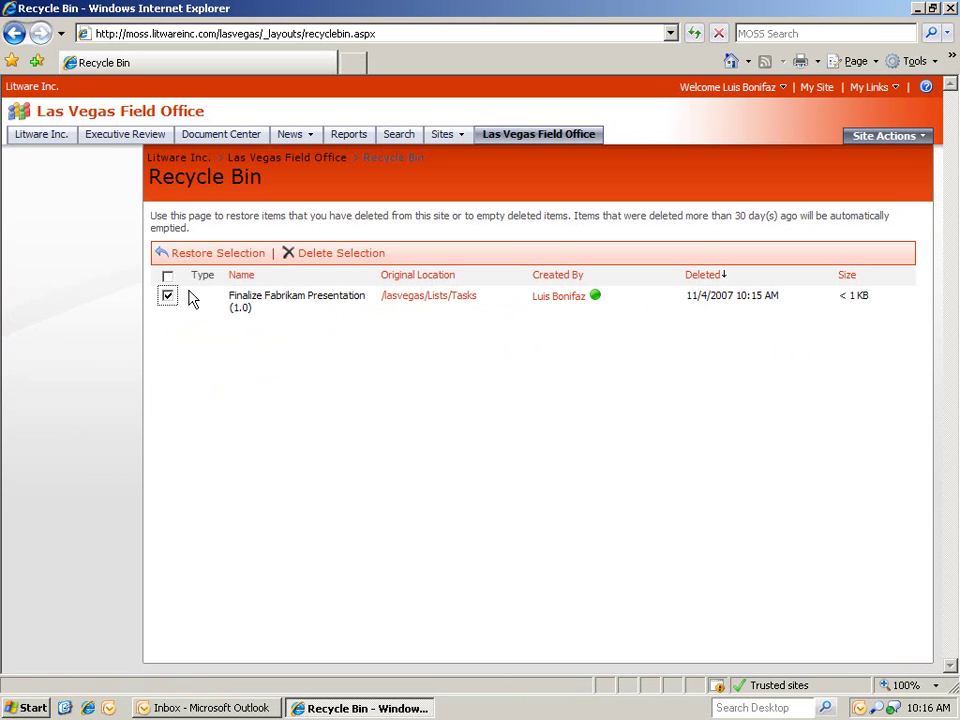
click(238, 255)
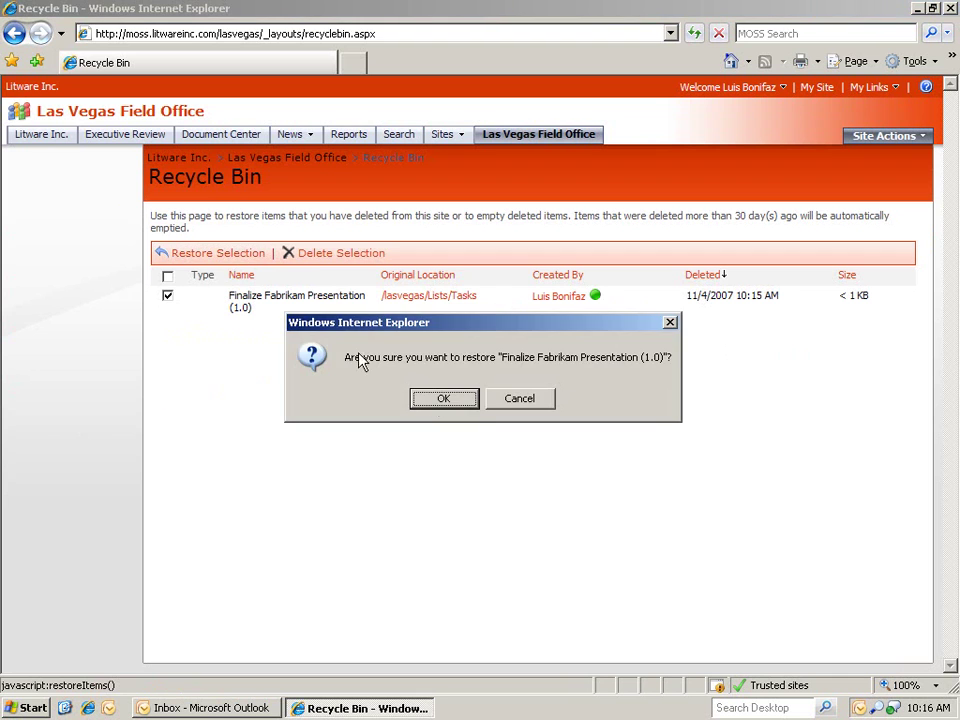
click(461, 403)
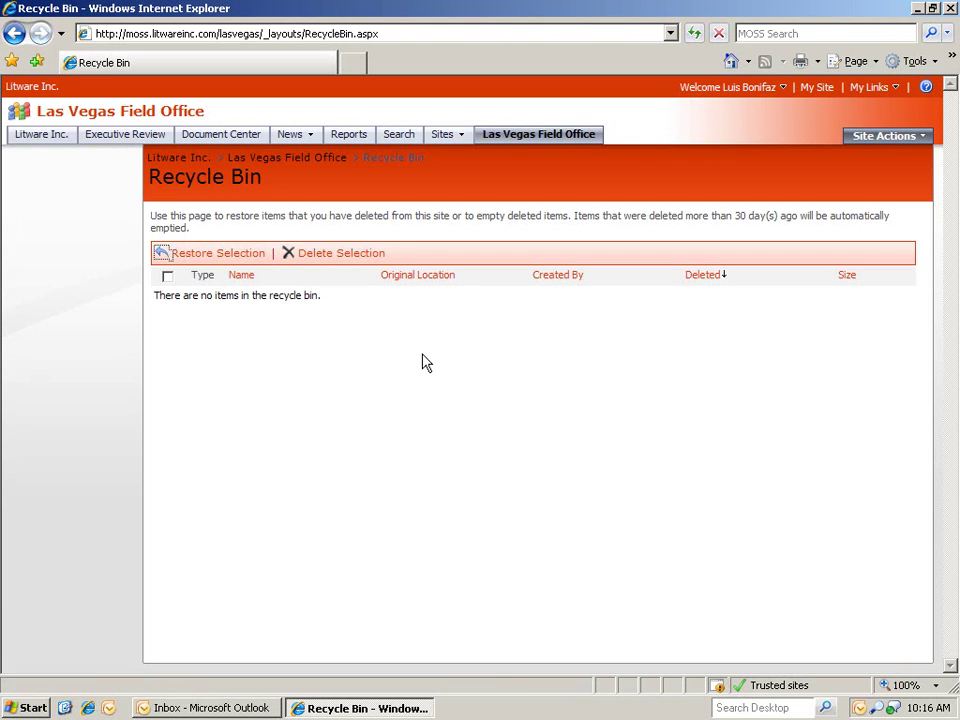
Make the "Hire New Field Representative" task on the site's home page stop inheriting permissions so they can be edited directly
click(527, 138)
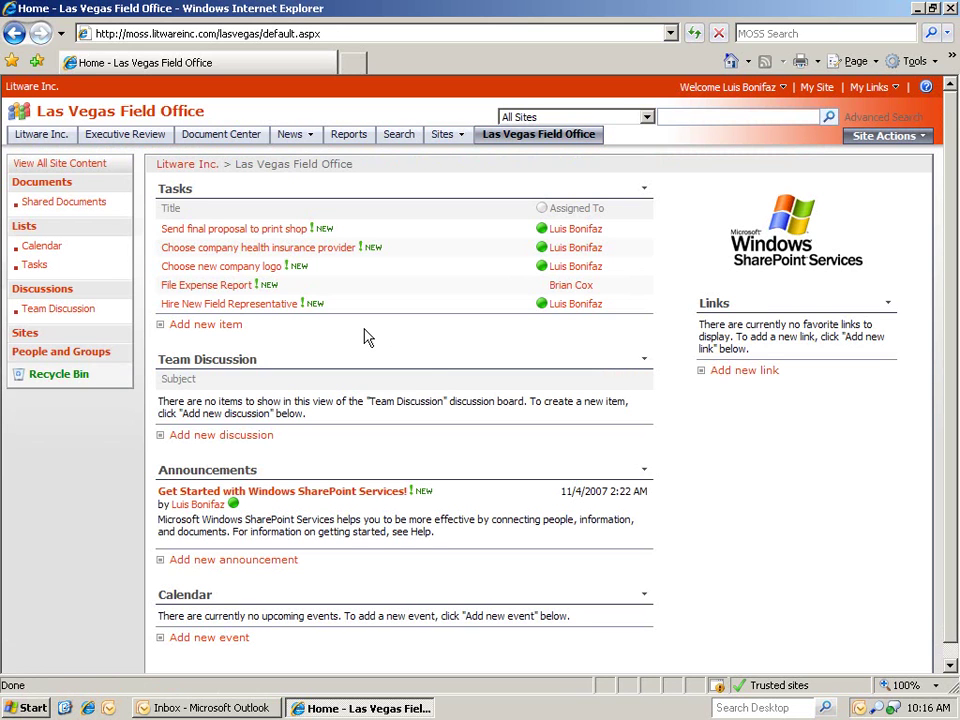
click(282, 313)
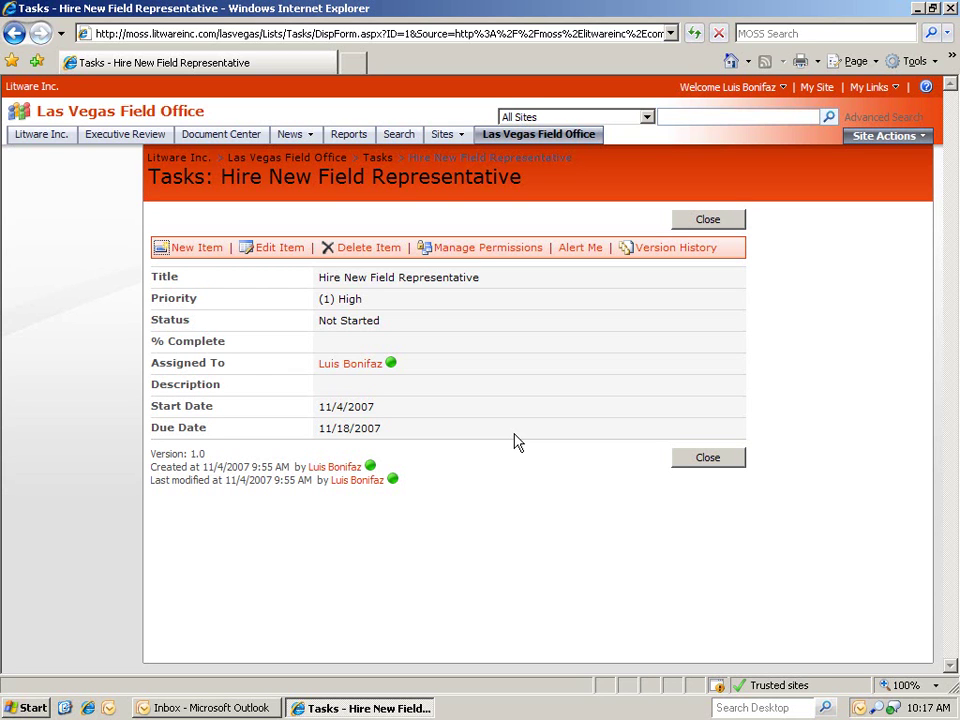
click(514, 253)
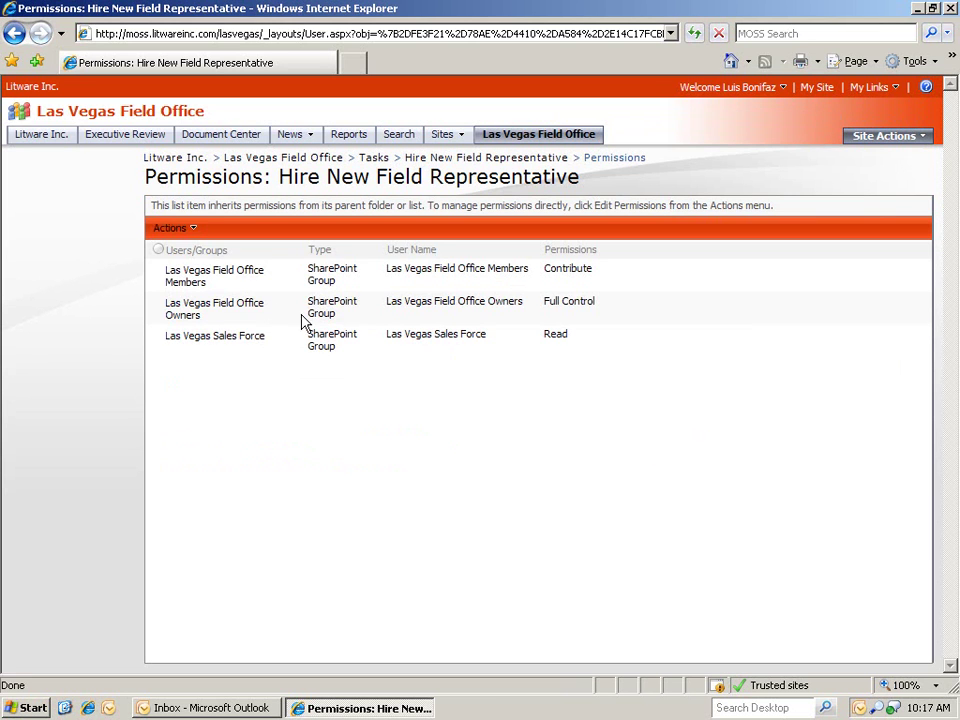
click(193, 231)
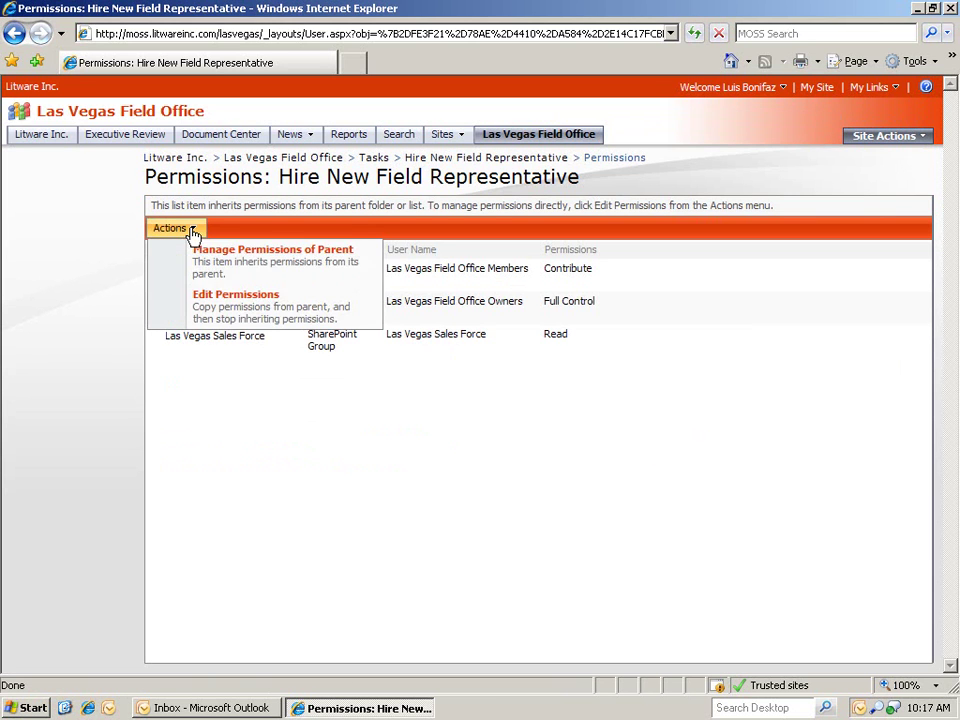
click(241, 312)
click(445, 400)
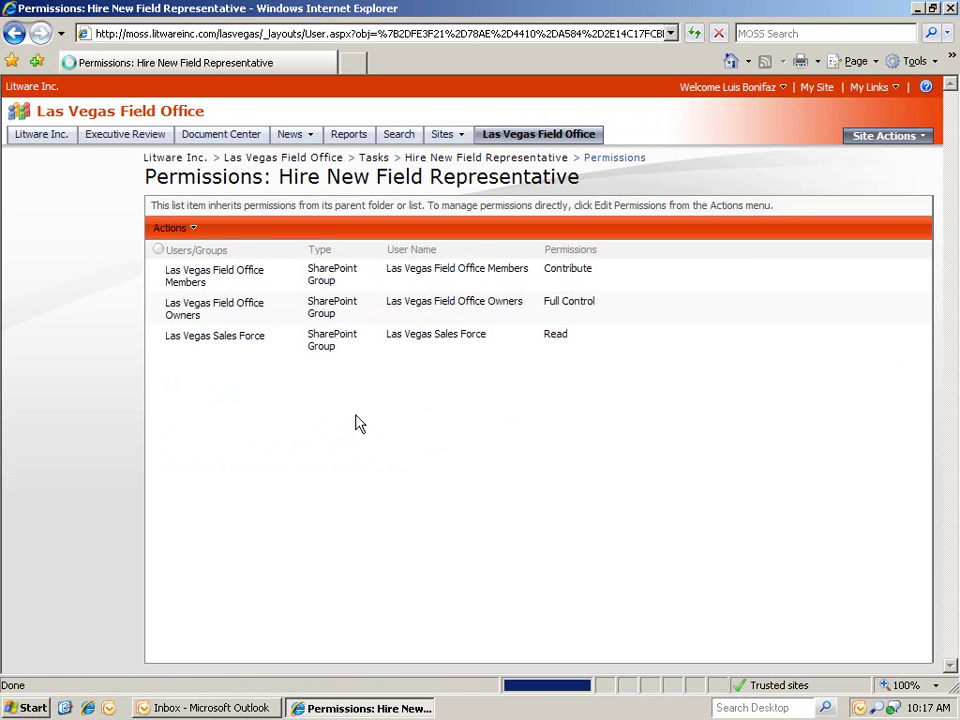
Remove the Las Vegas Sales Force group's permissions from the "Hire New Field Representative" task
click(162, 335)
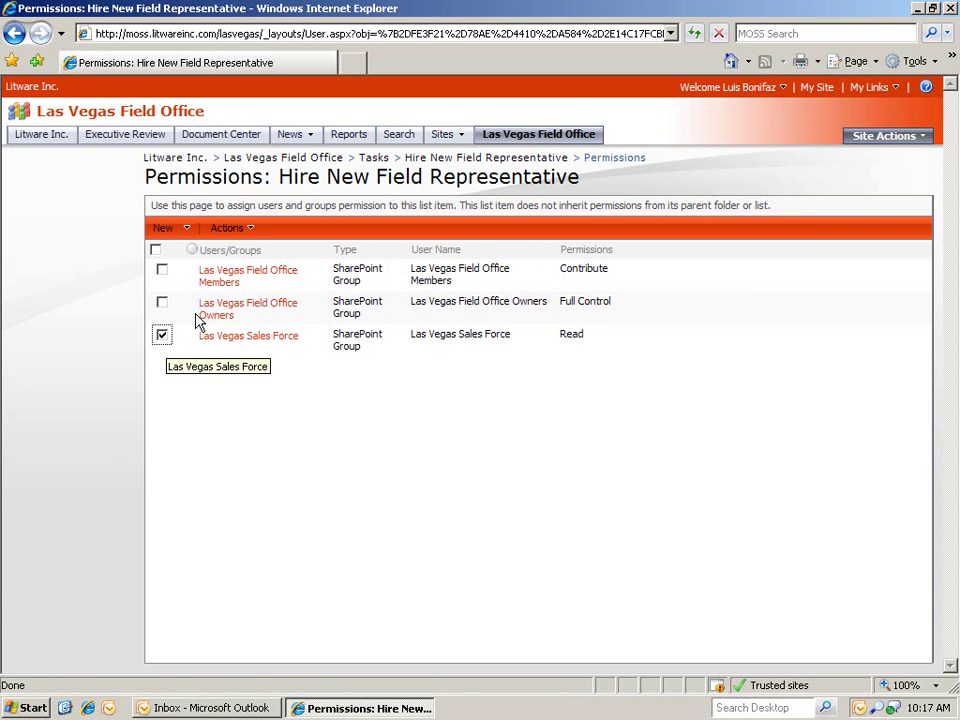
click(238, 229)
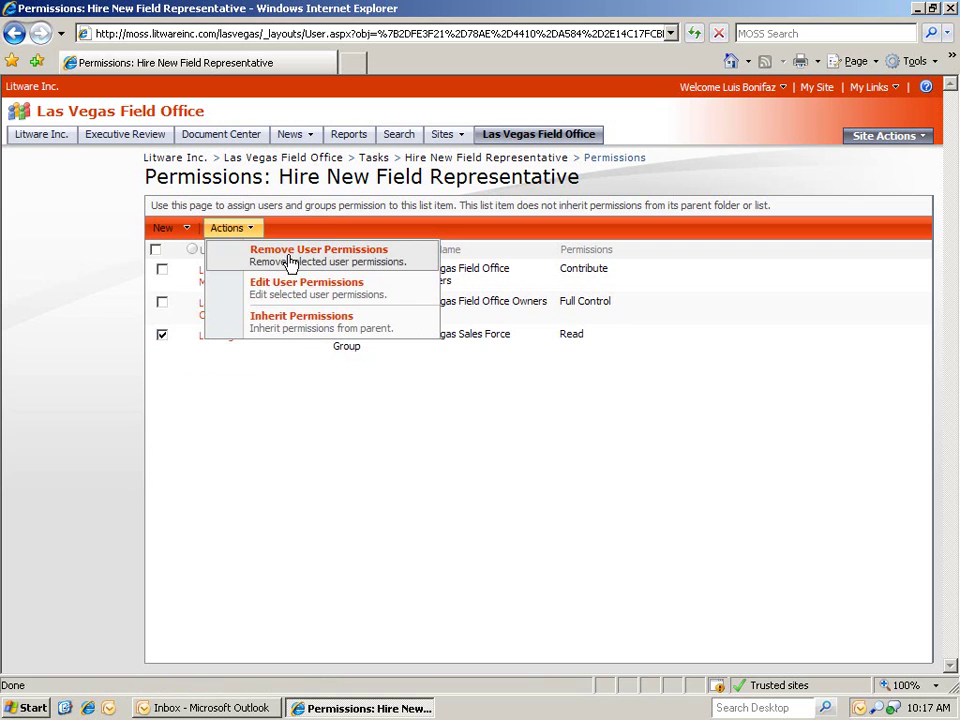
click(289, 258)
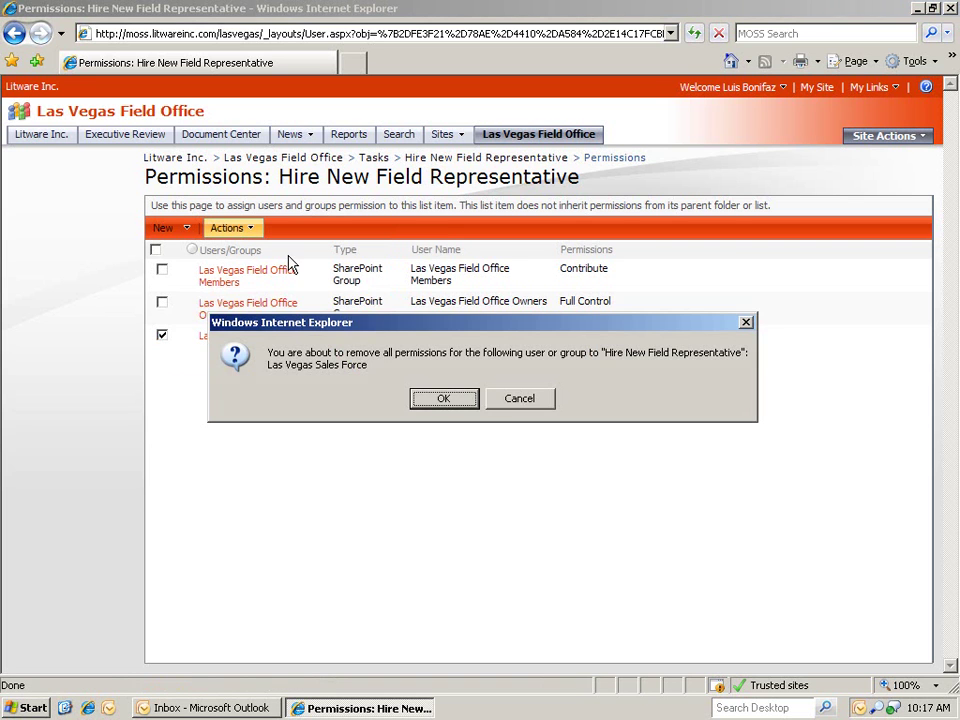
click(432, 400)
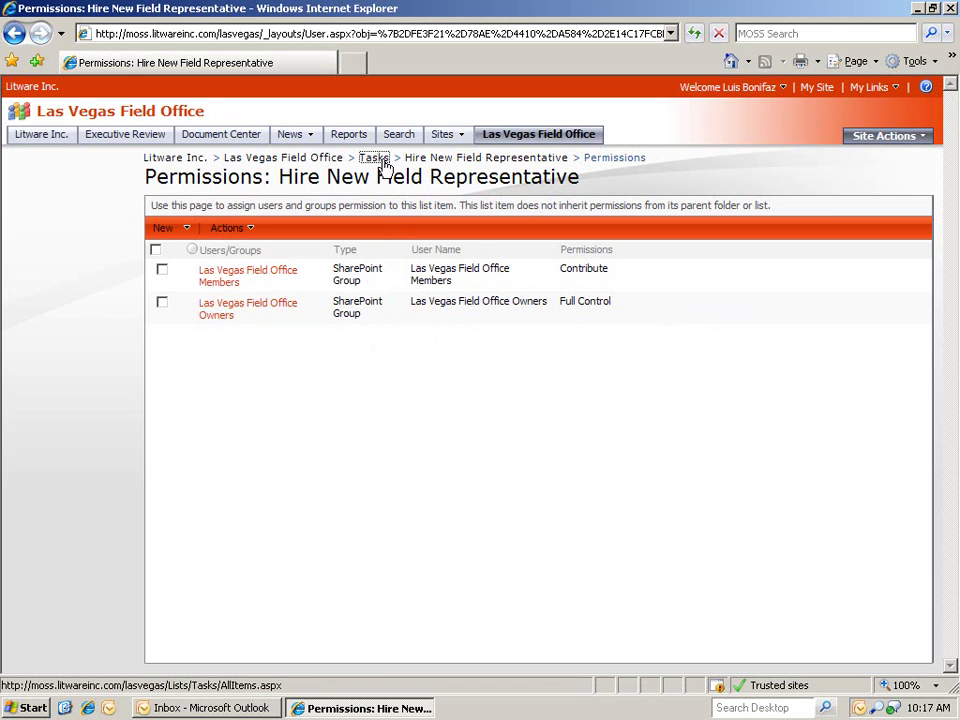
Return to the Tasks list and sign in as a different user with that account's user name and password
click(381, 162)
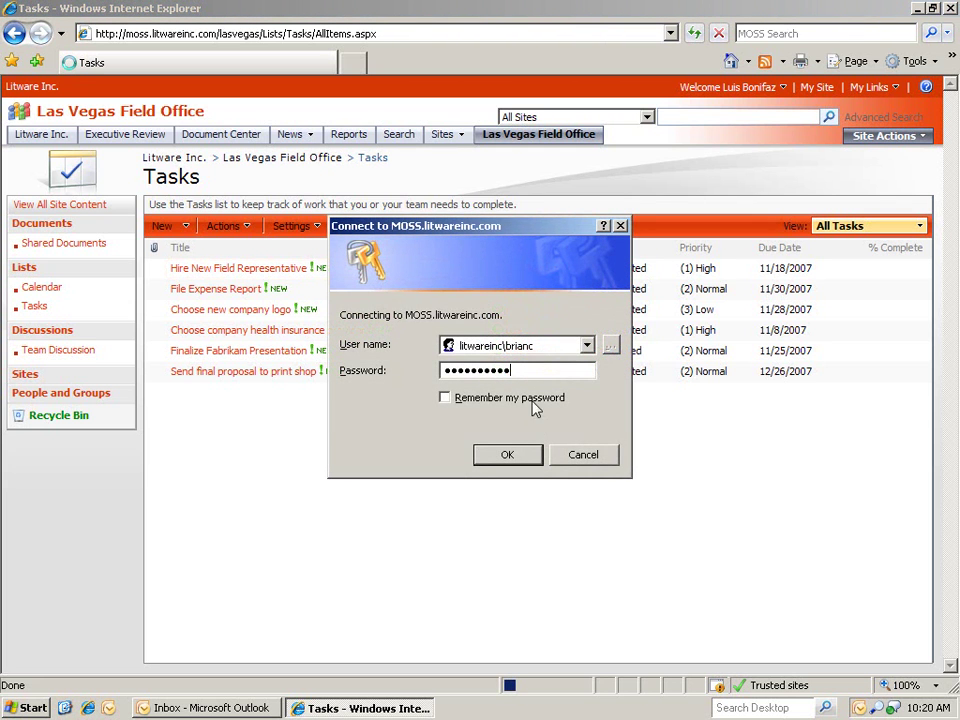
click(525, 460)
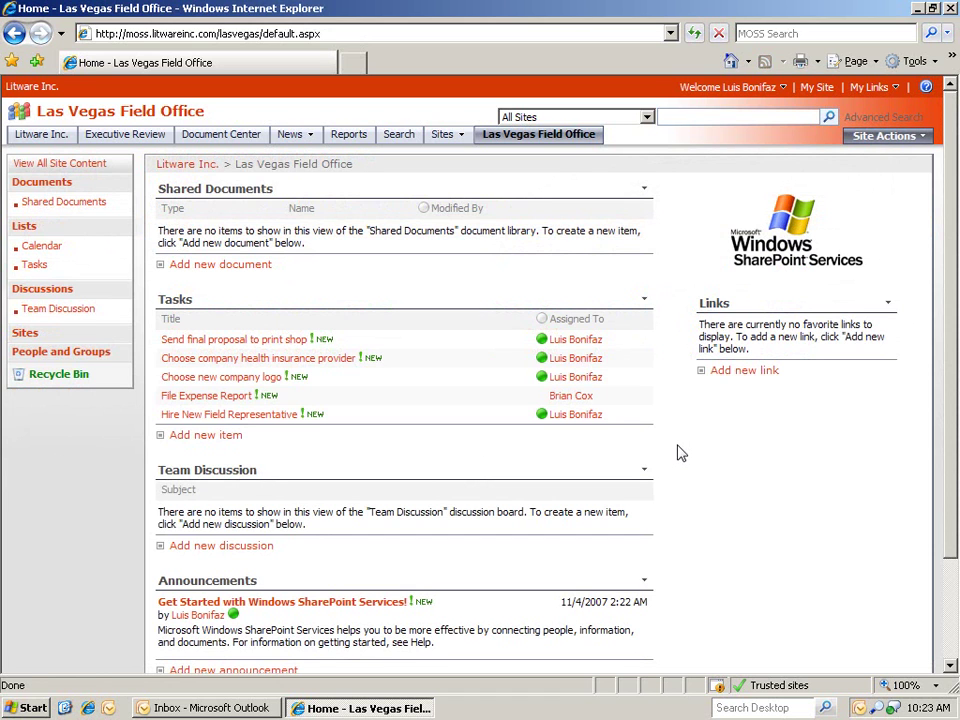
Upload StockCheckerDB.accdb and the "Vendor Estimates - Store Promotions" workbook together from C:\Demos\Retail into the Shared Documents library
click(245, 197)
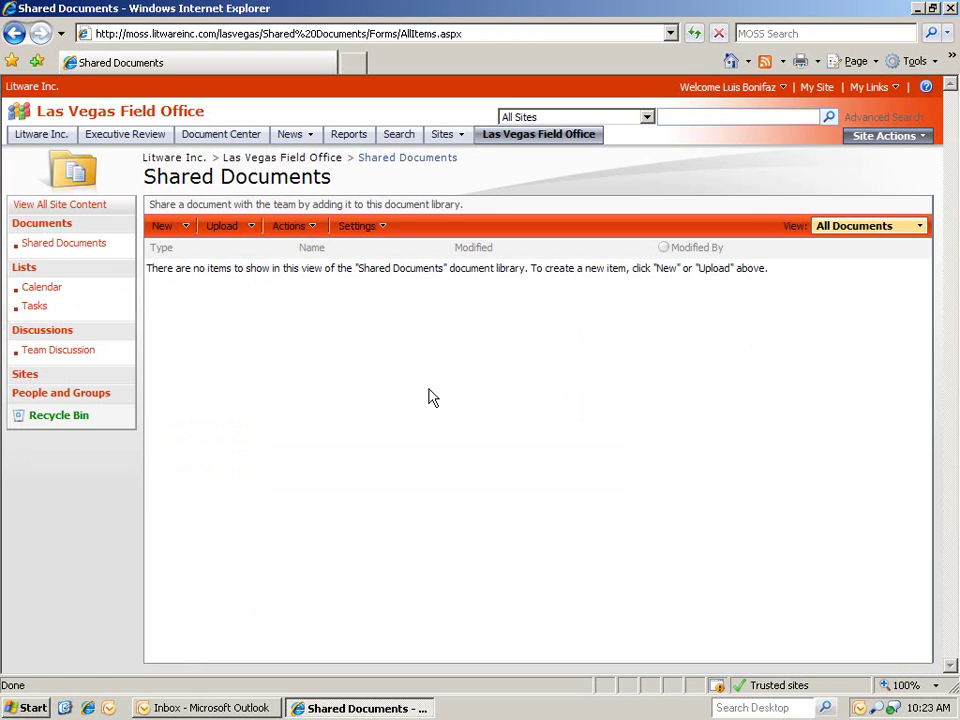
click(250, 228)
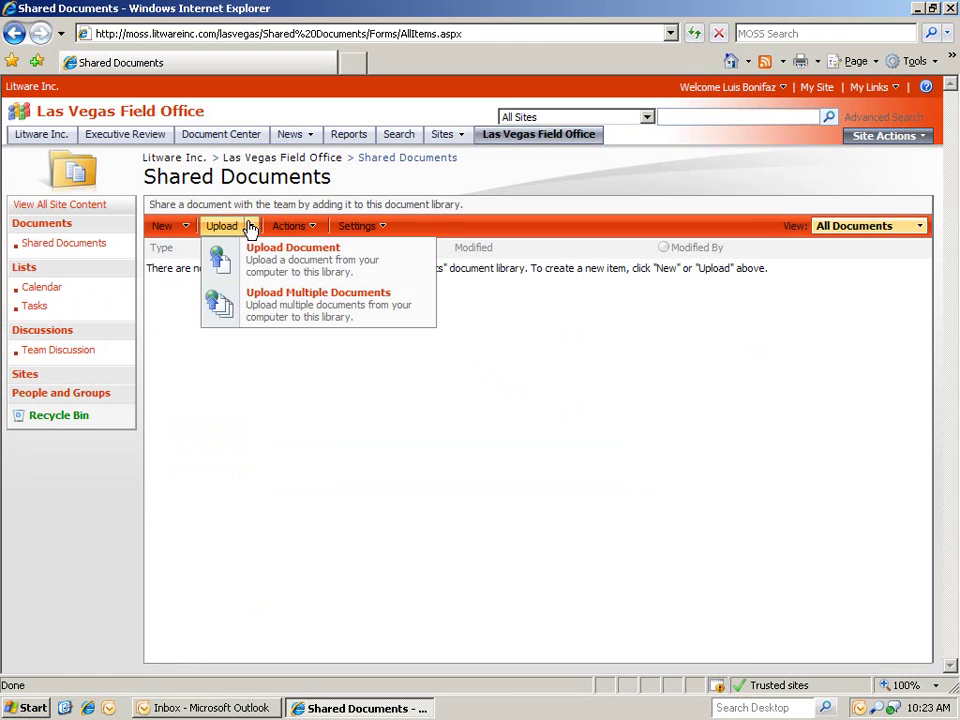
click(375, 313)
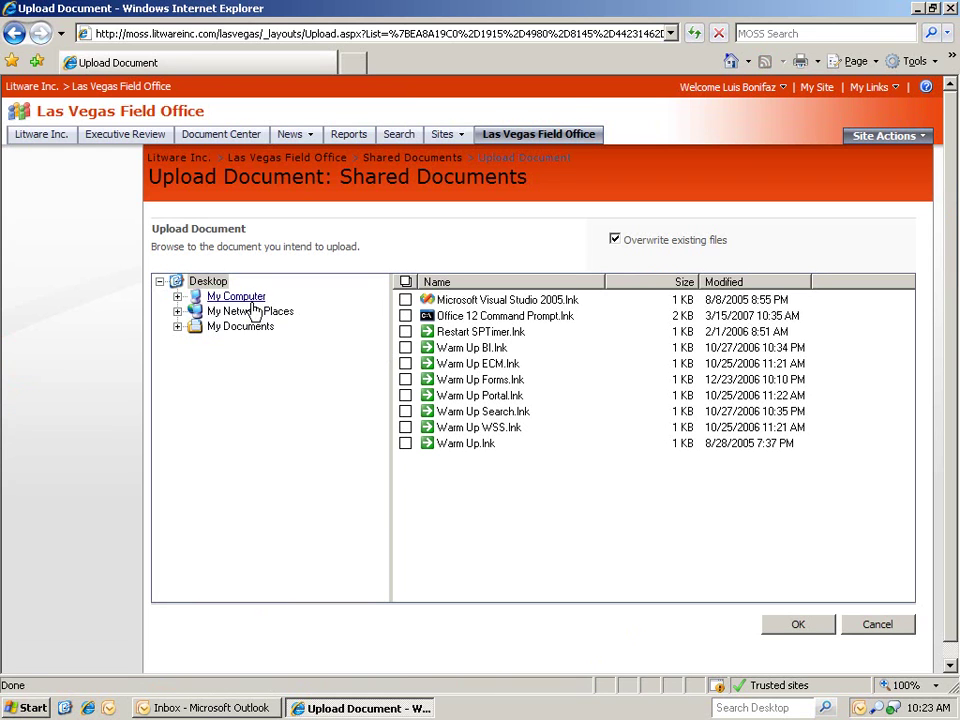
click(238, 297)
click(256, 327)
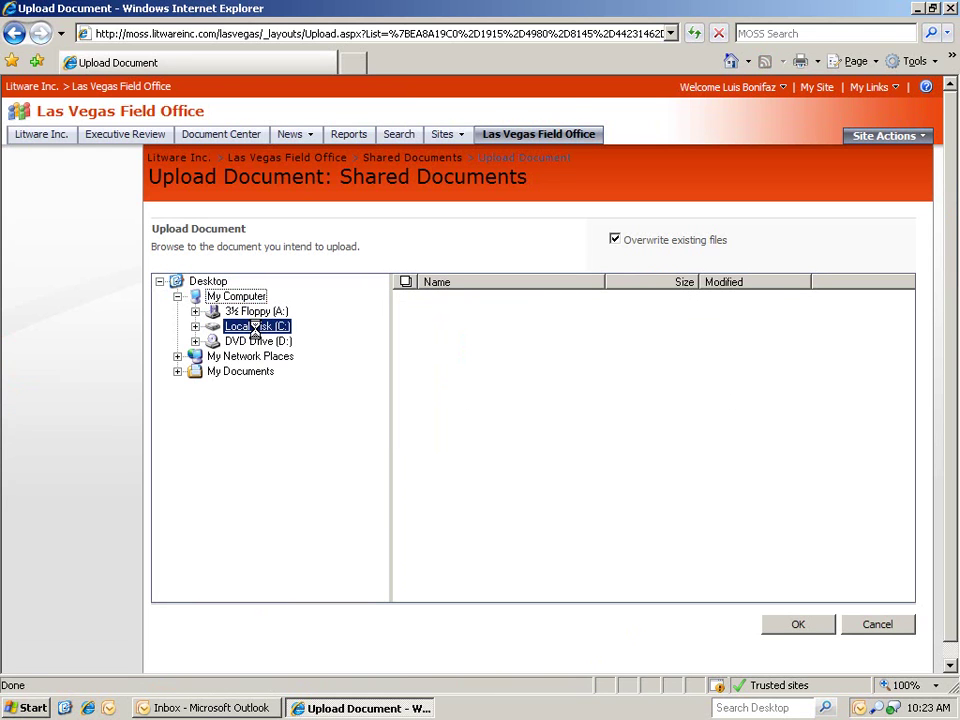
click(251, 388)
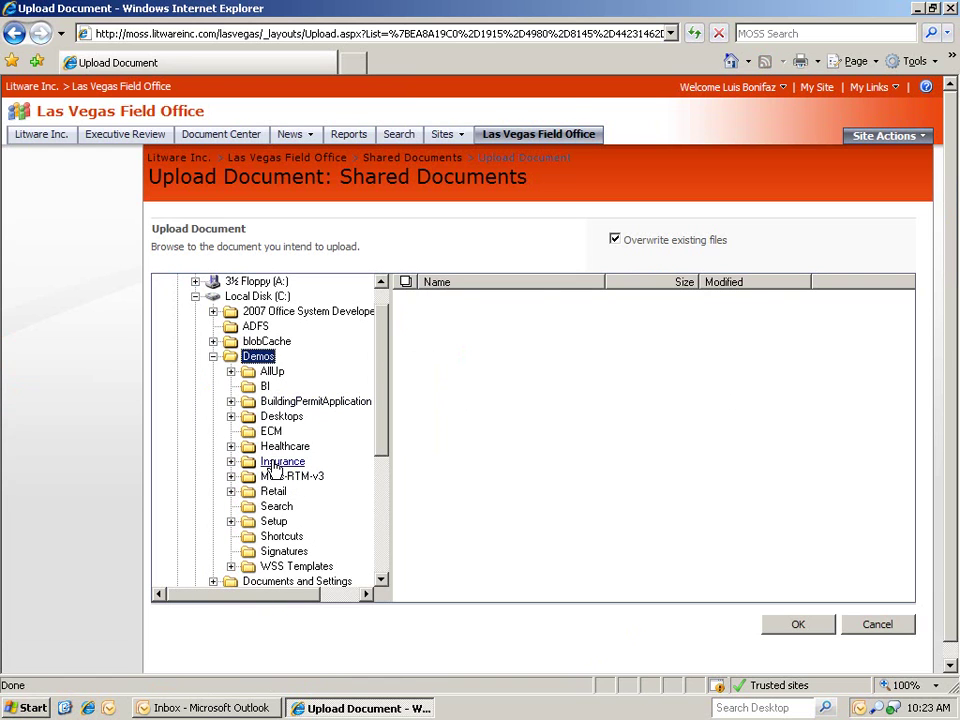
click(273, 491)
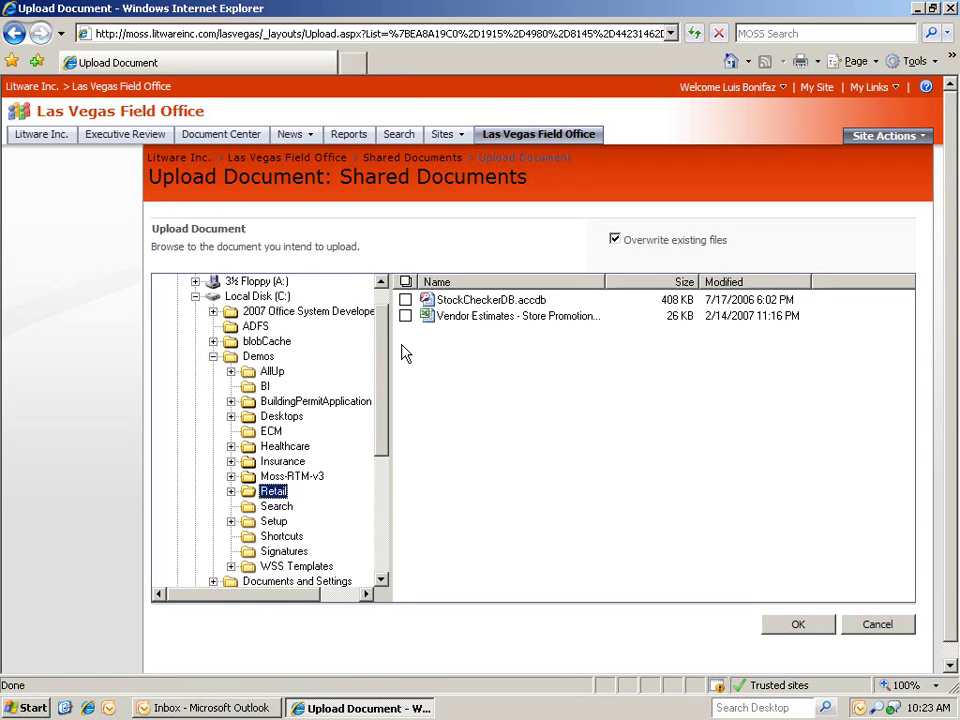
click(405, 284)
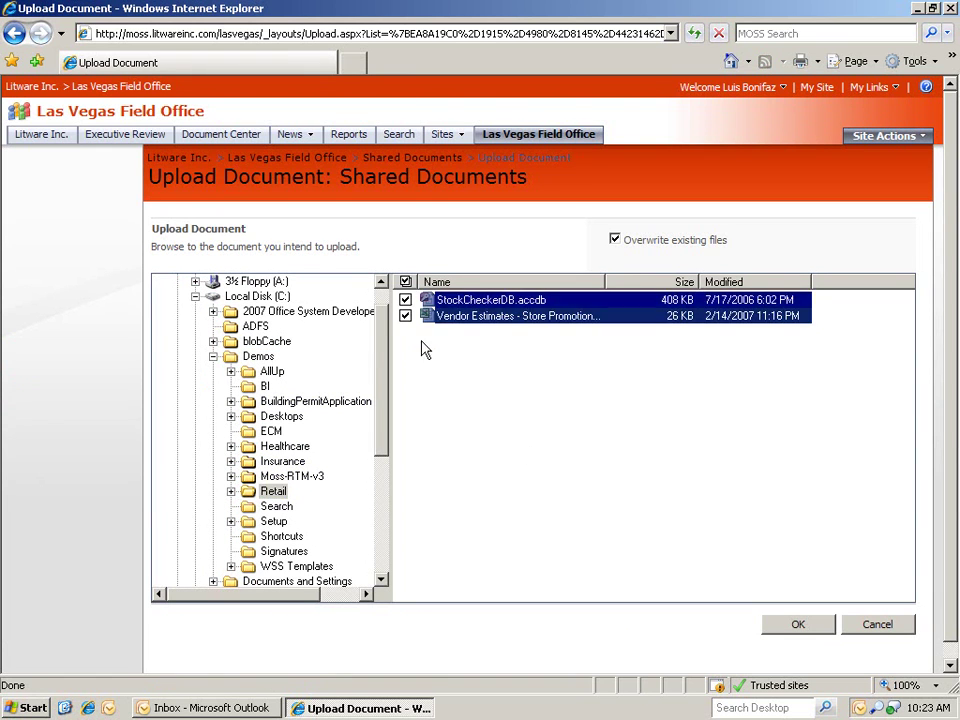
click(798, 625)
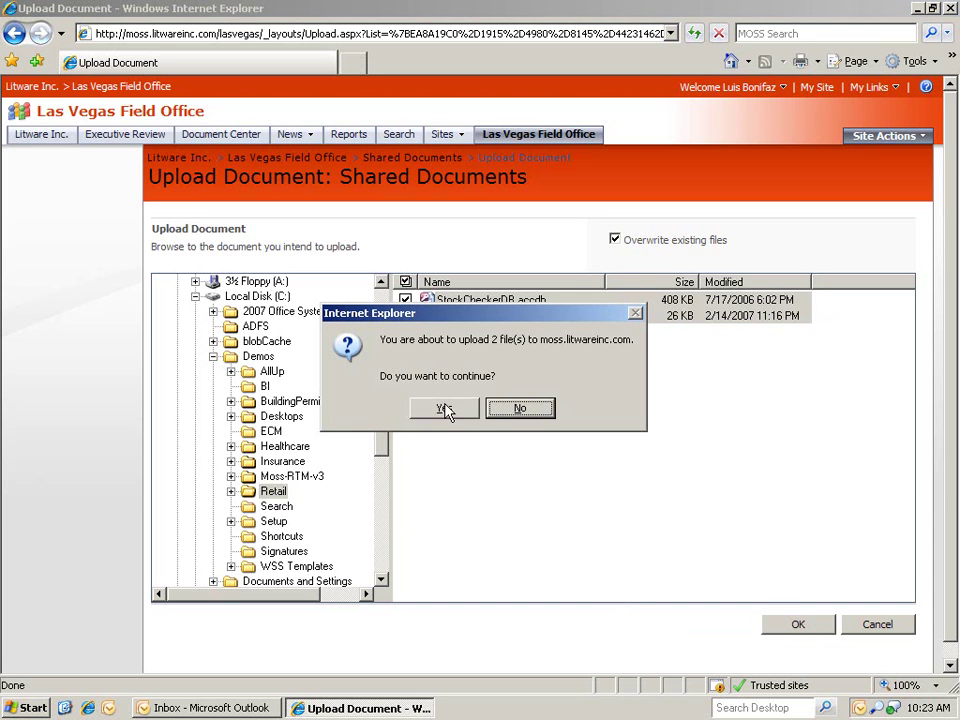
click(444, 409)
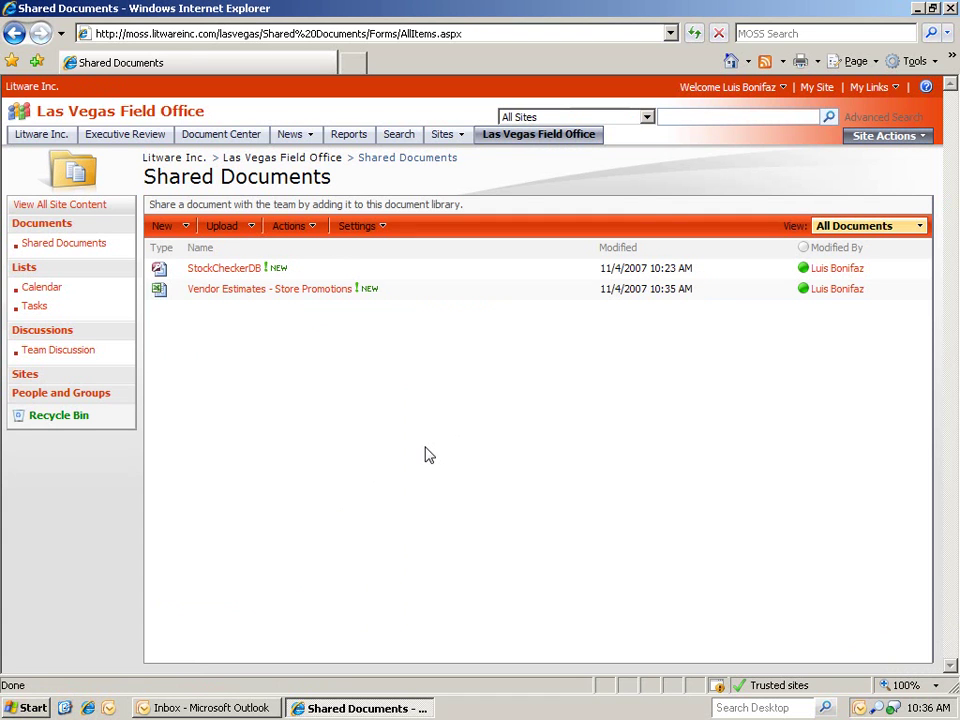
Open the "Vendor Estimates - Store Promotions" workbook from Shared Documents and apply the custom "Accent6 - 60%" cell style to A1:D19
click(282, 297)
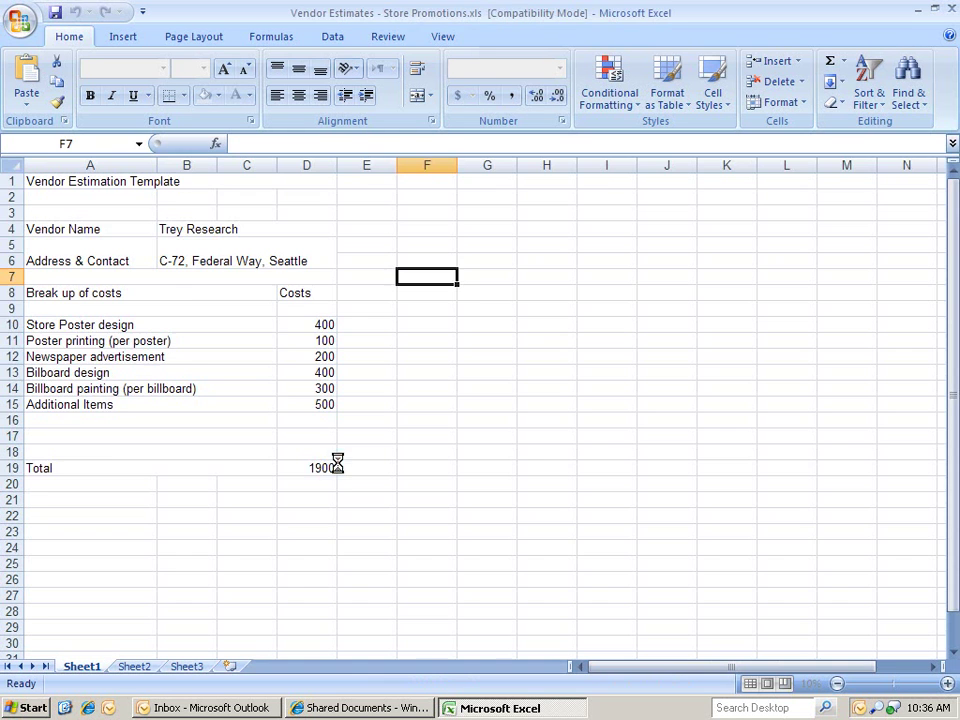
drag(330, 510, 43, 176)
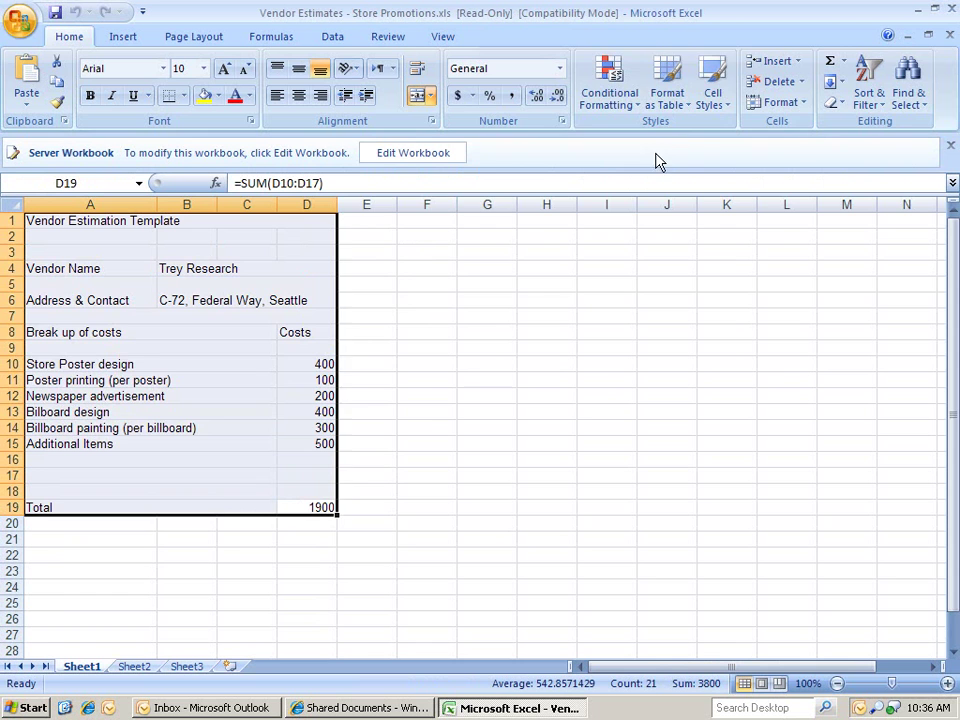
click(729, 111)
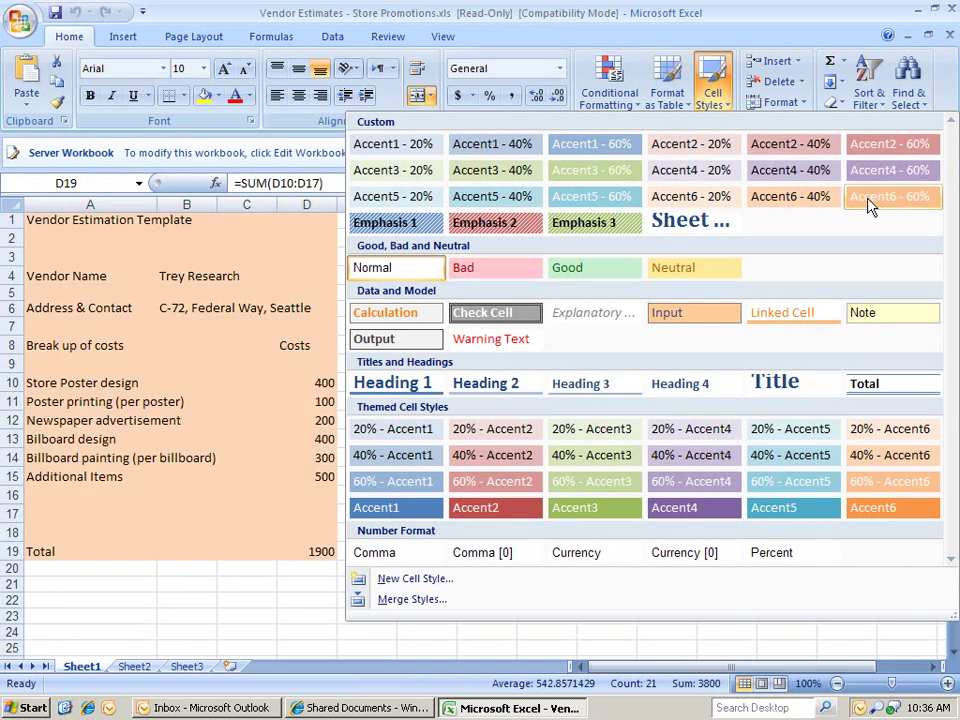
click(878, 196)
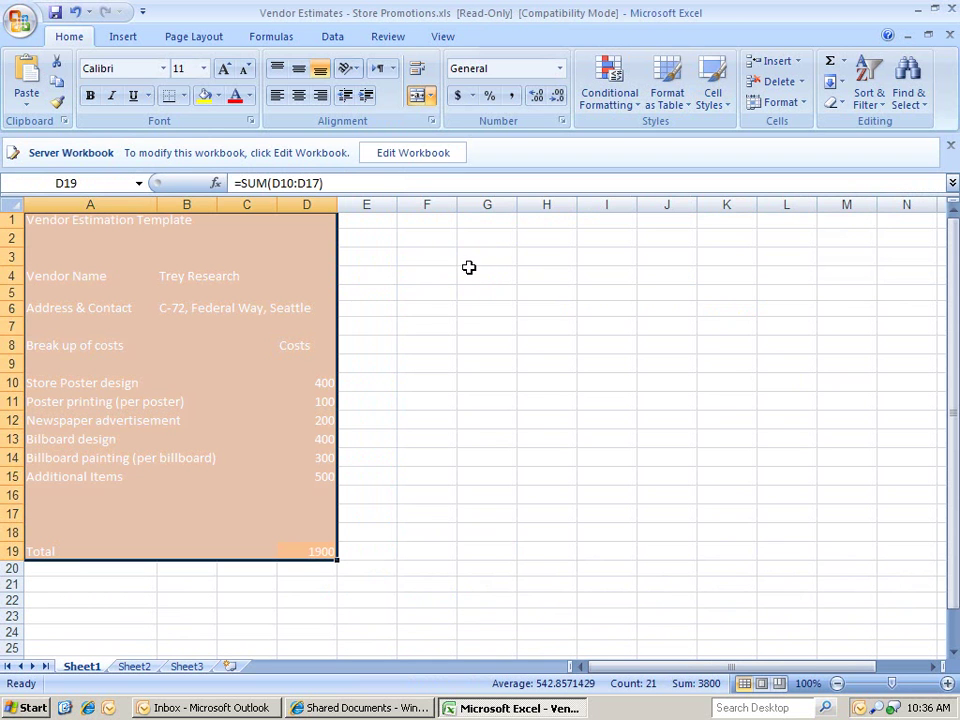
Close the workbook, saving its changes to Shared Documents as "Vendor Estimates - Store Promotions.xls" in Excel 97-2003 format
key(ctrl+w)
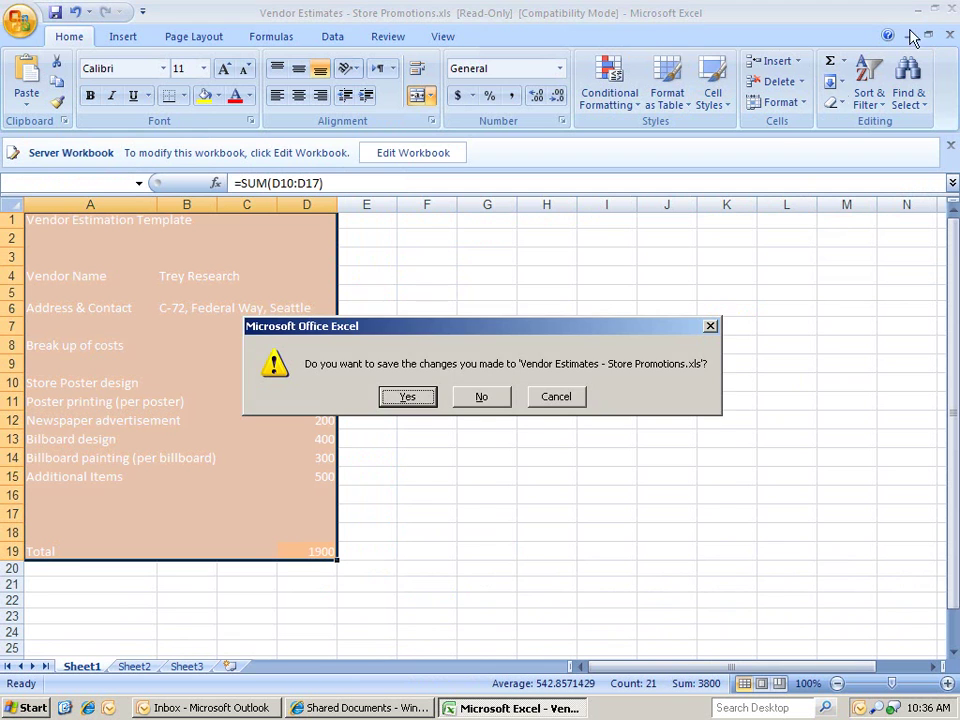
click(407, 397)
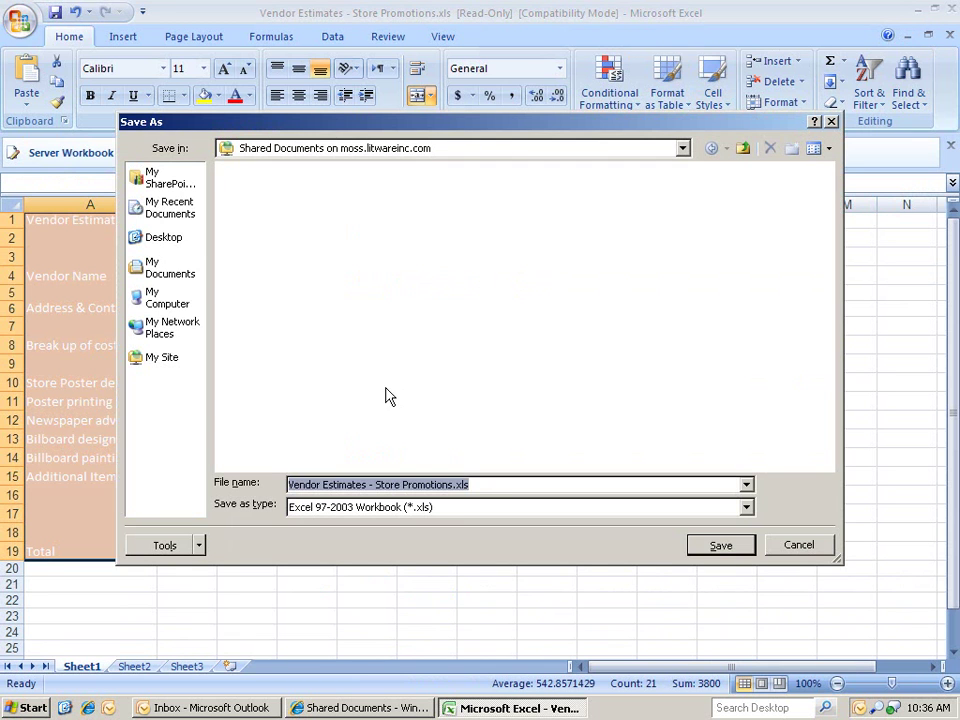
click(716, 546)
click(555, 486)
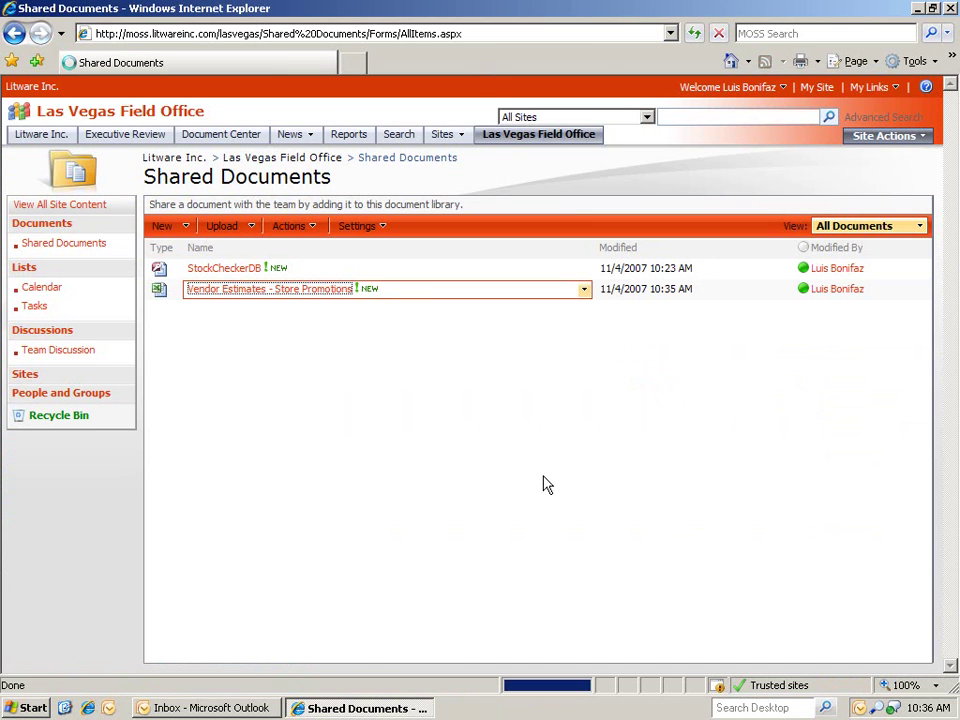
Reopen the "Vendor Estimates - Store Promotions" workbook from the Shared Documents library
click(287, 290)
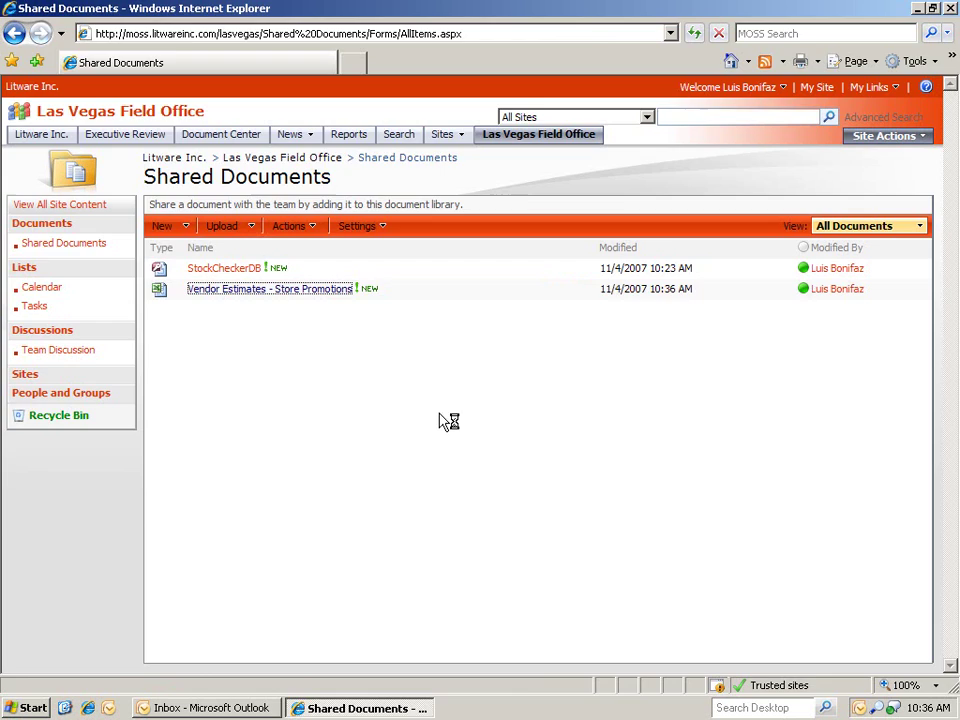